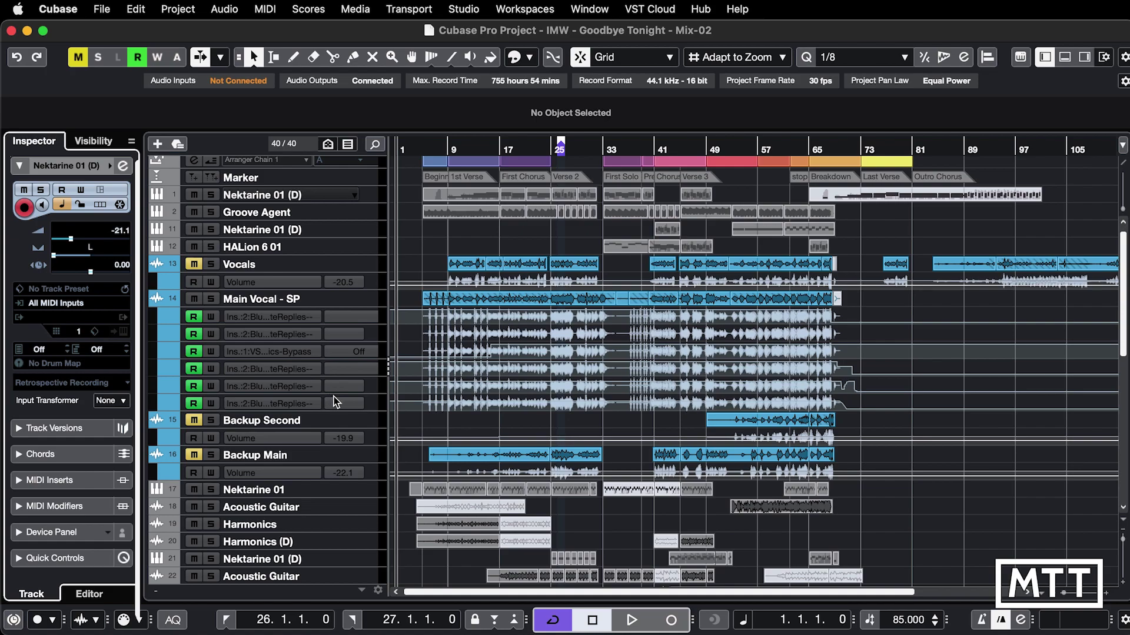
scroll(334, 402, "down", 4)
scroll(340, 404, "down", 4)
scroll(344, 405, "down", 3)
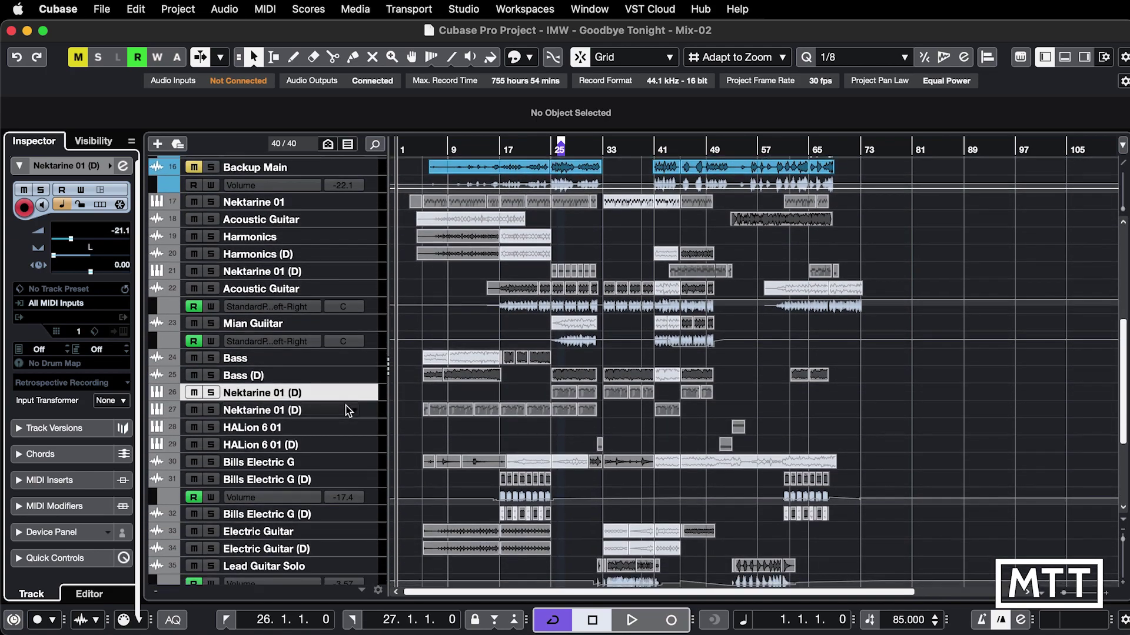
scroll(346, 410, "down", 5)
scroll(346, 411, "down", 3)
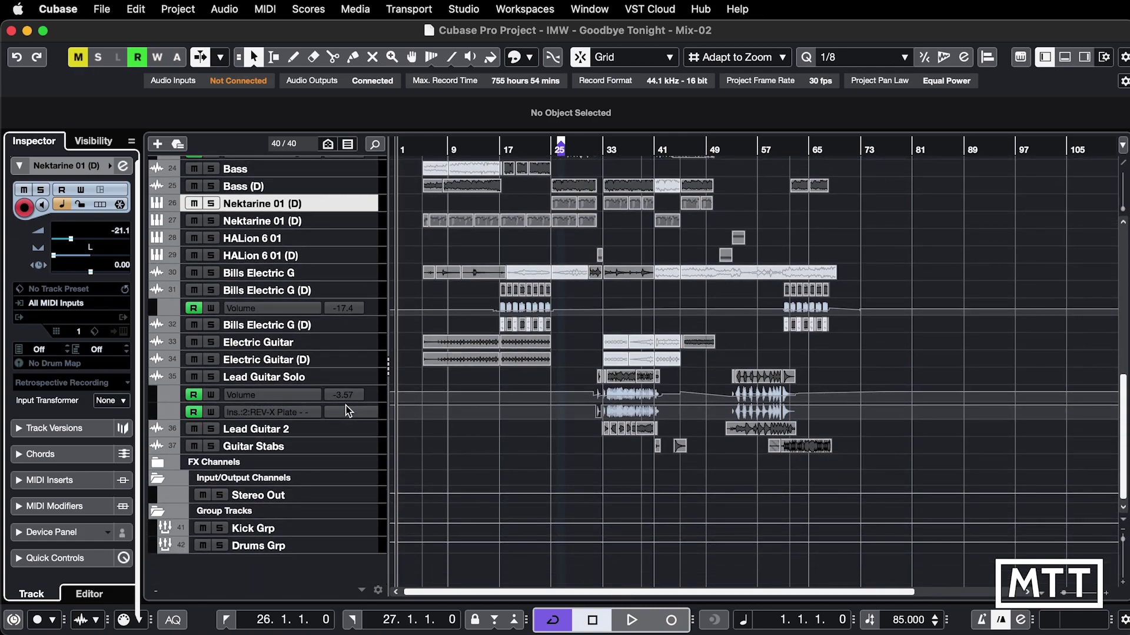
scroll(346, 410, "up", 4)
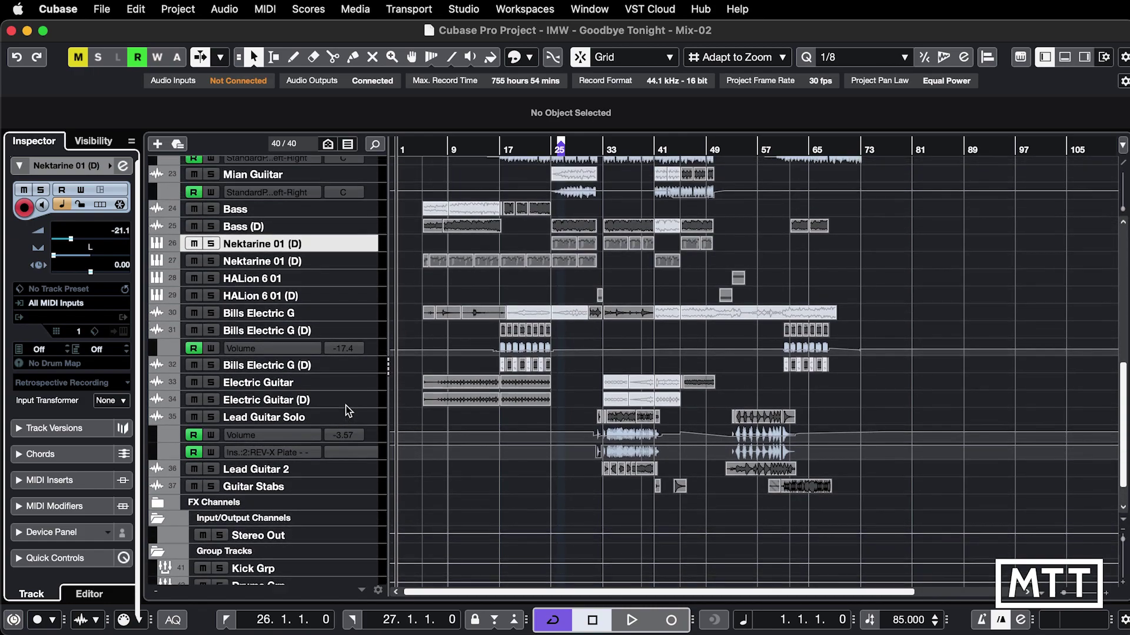
scroll(346, 410, "up", 4)
scroll(346, 411, "up", 4)
scroll(346, 411, "up", 4)
scroll(345, 411, "up", 2)
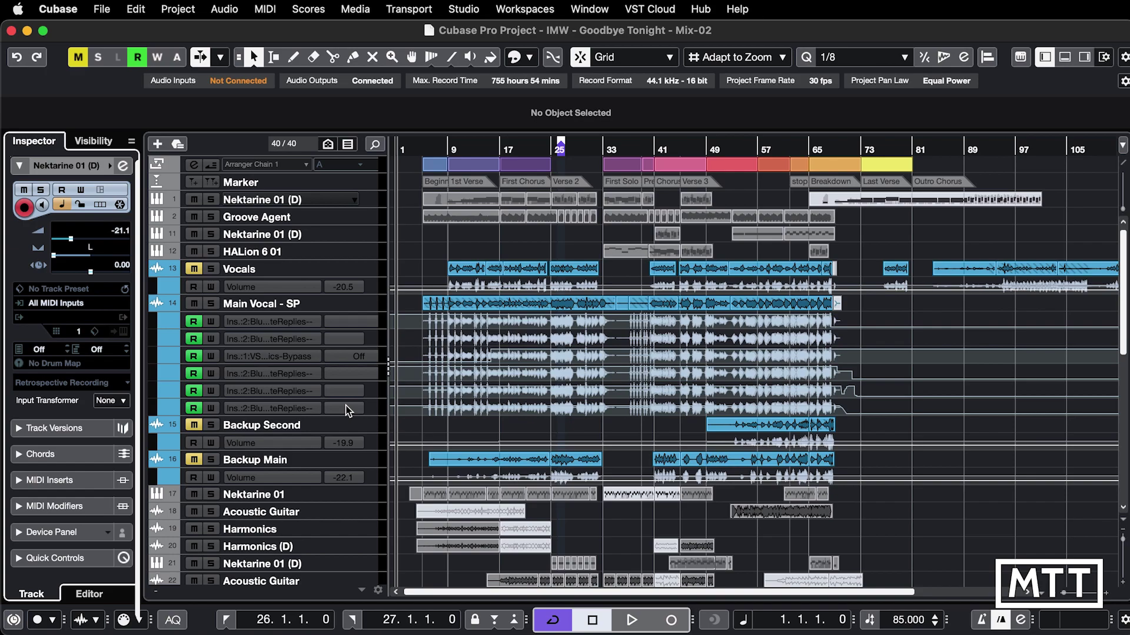
scroll(341, 434, "down", 5)
scroll(342, 434, "down", 5)
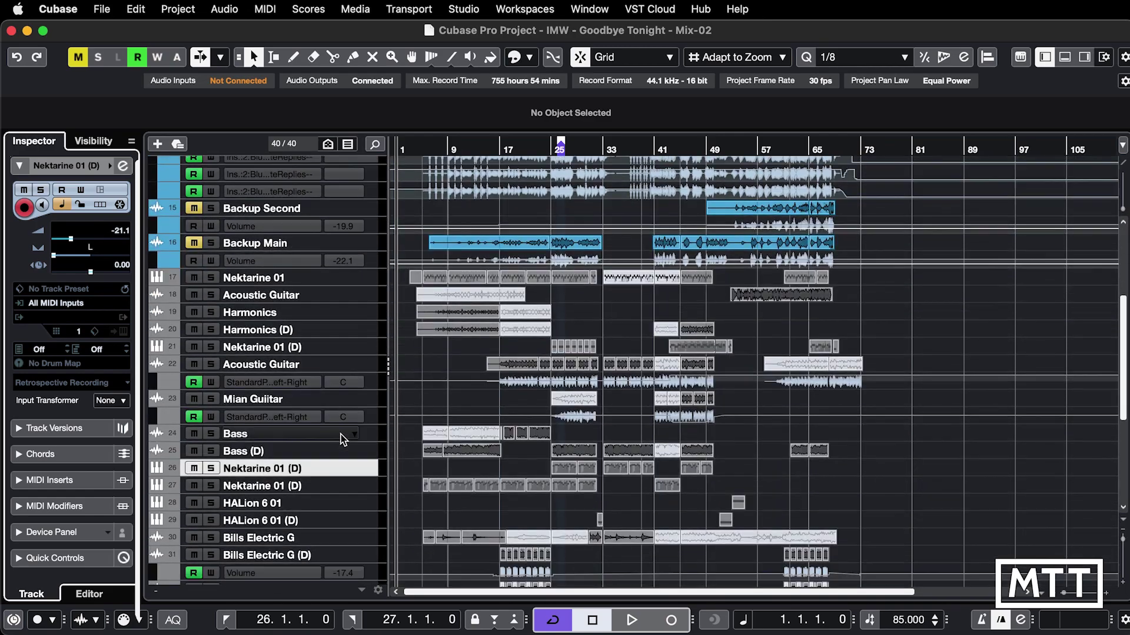
scroll(341, 434, "down", 3)
scroll(340, 434, "down", 3)
scroll(340, 434, "down", 3)
scroll(340, 435, "down", 3)
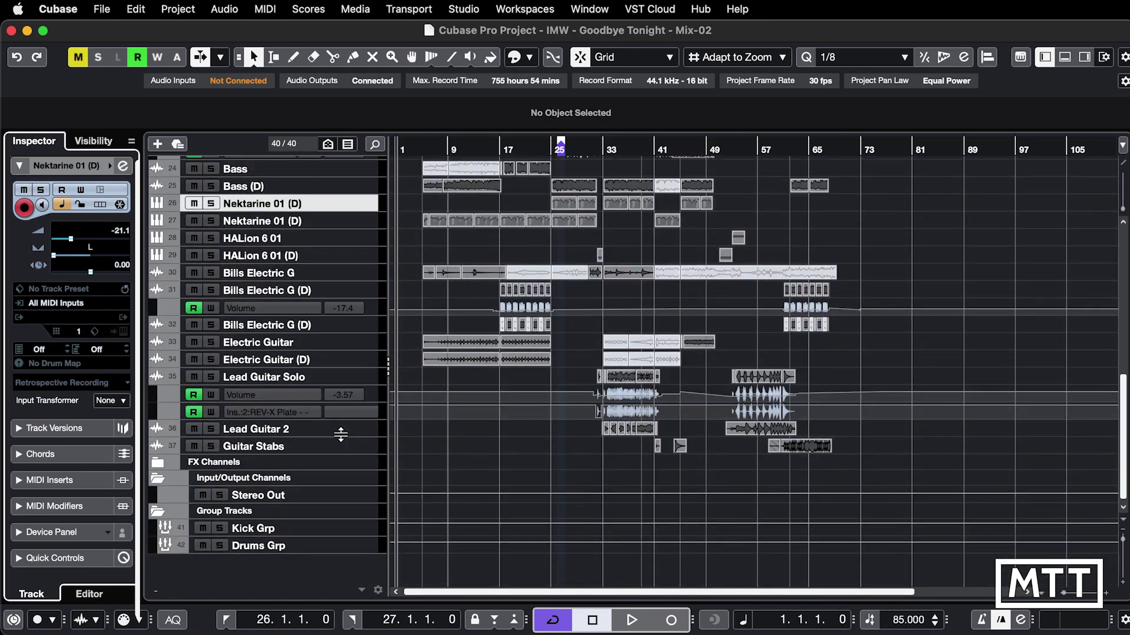
scroll(341, 434, "up", 5)
scroll(341, 434, "up", 5)
scroll(341, 434, "up", 5)
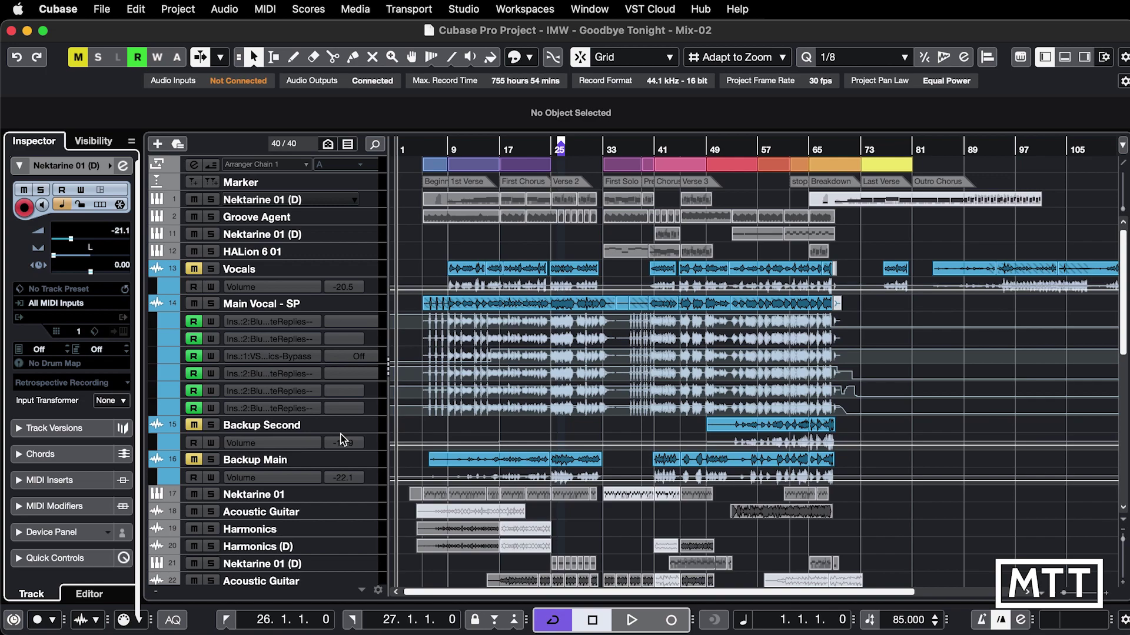
- Set the loop range from bar 1 to the last event, then zoom out to the whole song
key("super+a")
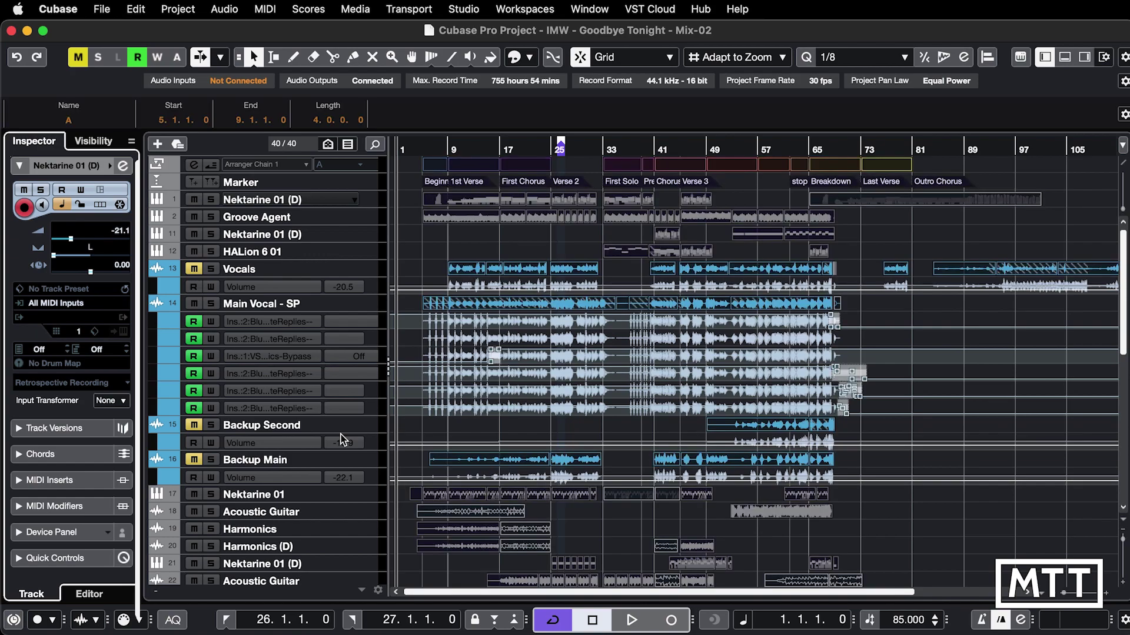
key("p")
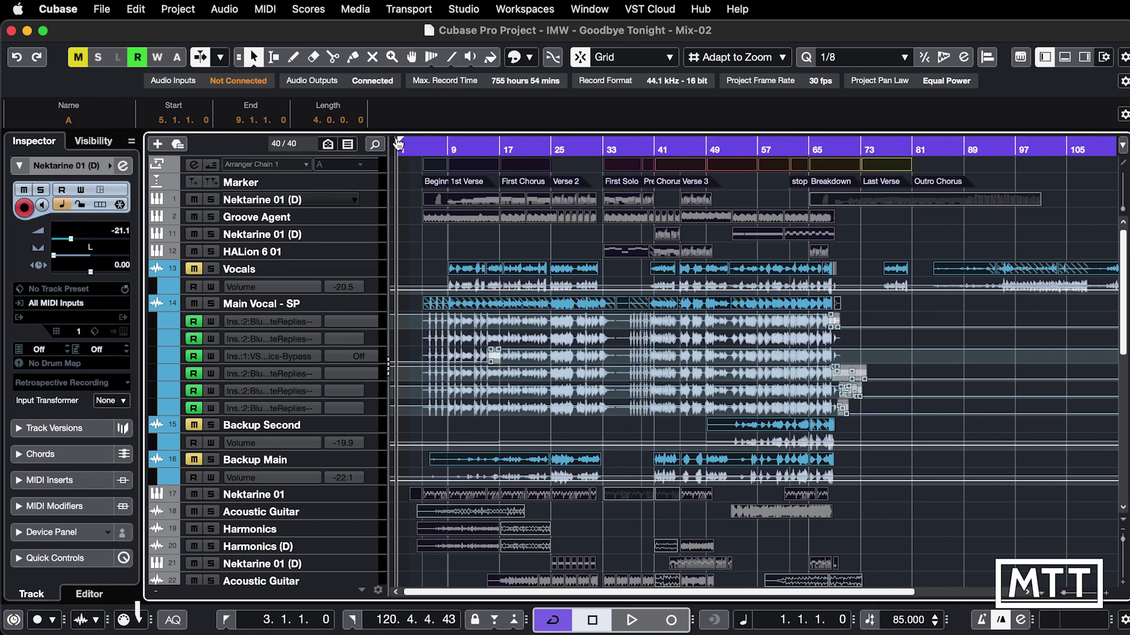
left_click_drag(413, 144, 402, 144)
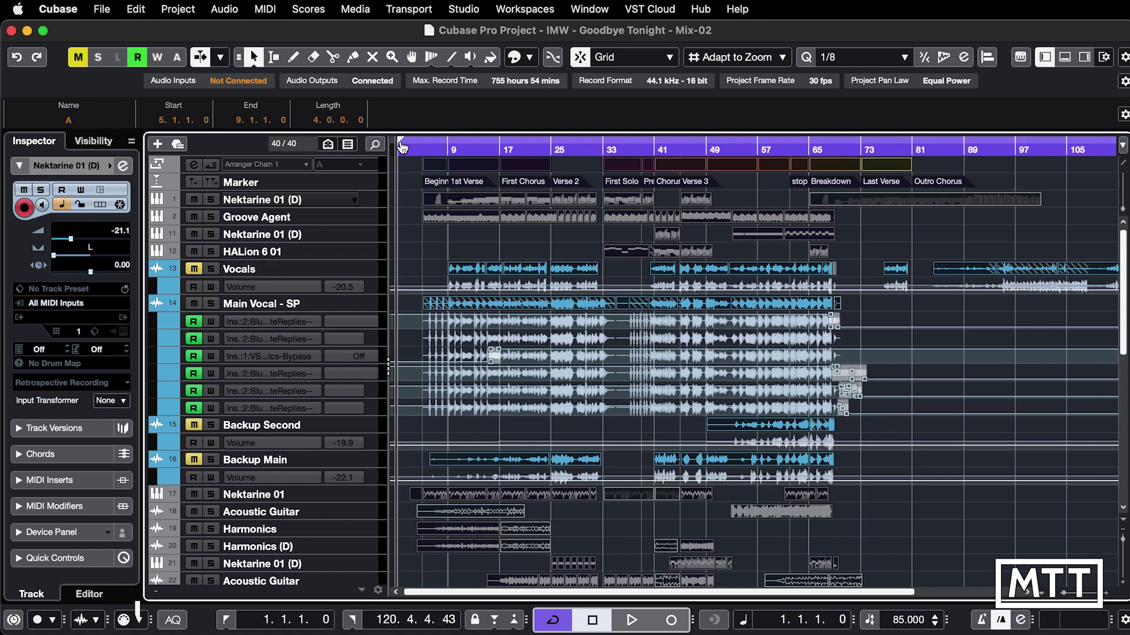
key("g")
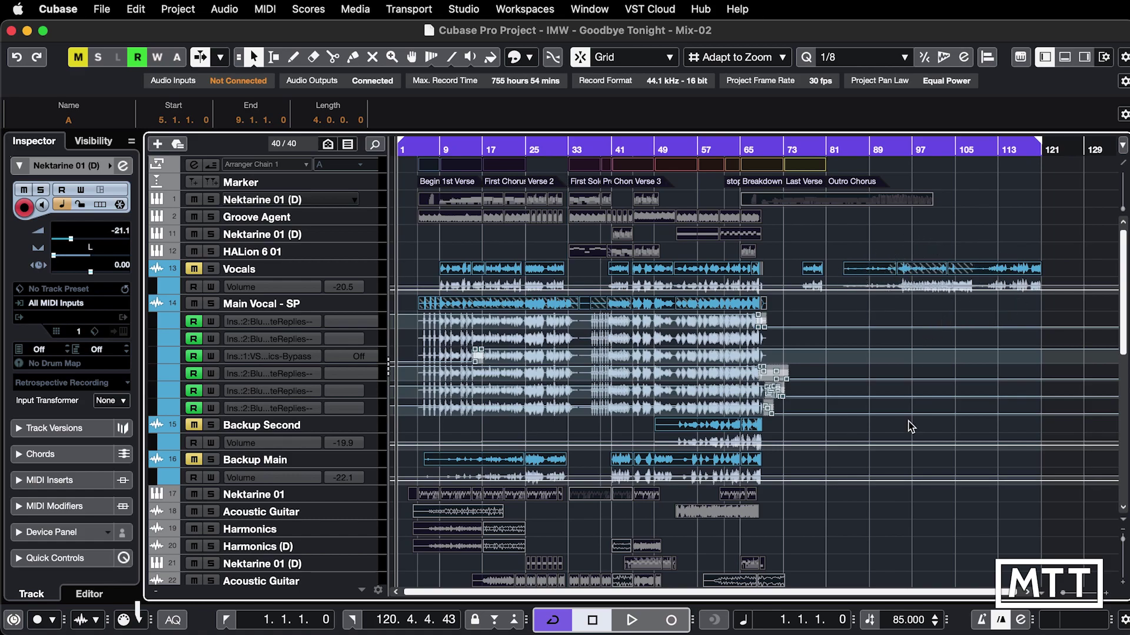
scroll(910, 427, "down", 5)
scroll(910, 428, "down", 5)
scroll(910, 428, "down", 3)
scroll(910, 428, "up", 10)
- Add a cycle marker named 'Stems Range' over the current loop range
left_click(918, 510)
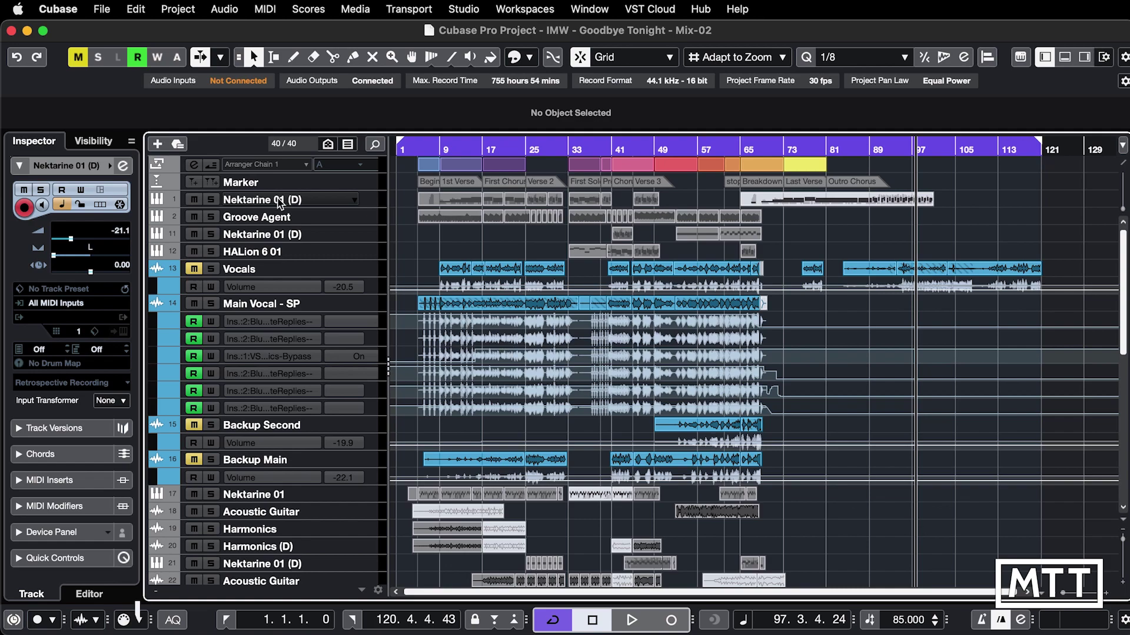
left_click(211, 183)
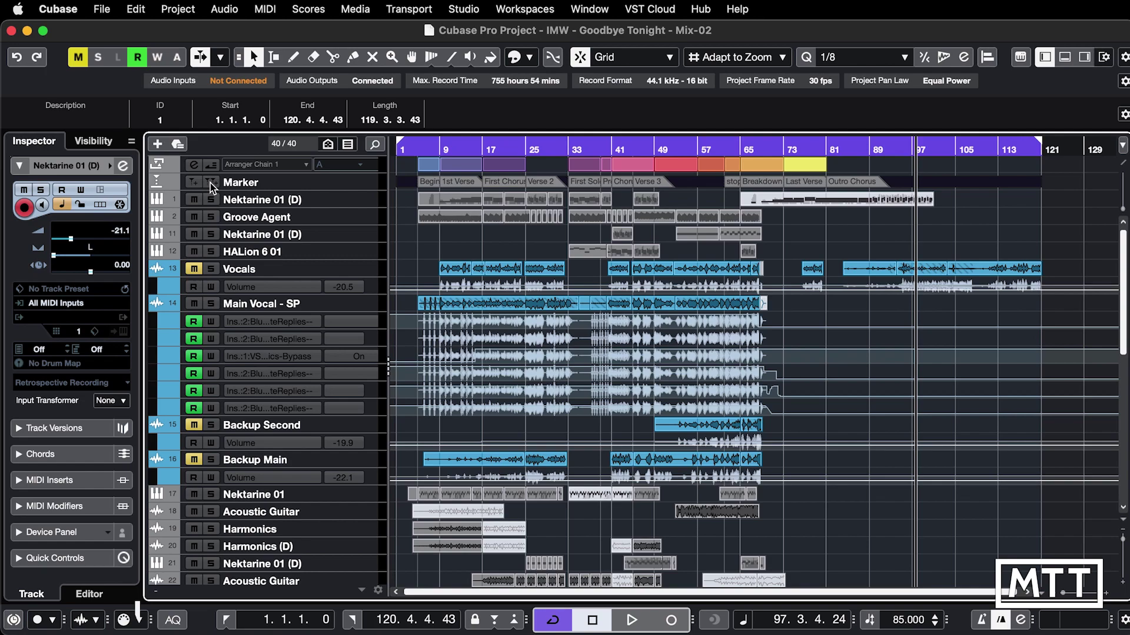
left_click(70, 121)
type("Ste")
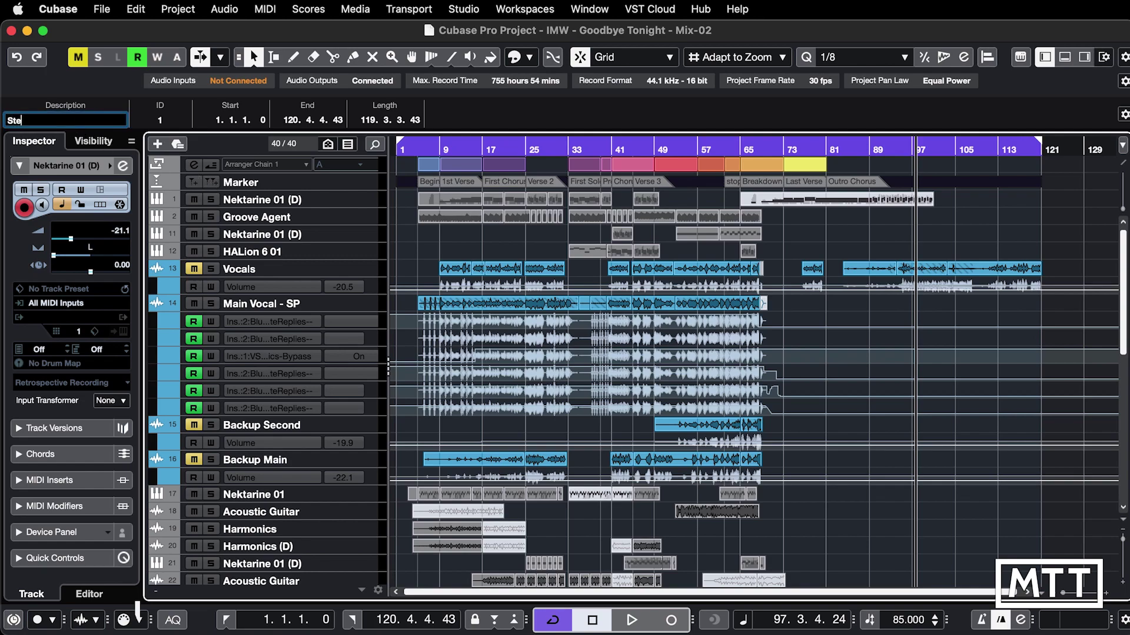
type("ms Range")
key("Return")
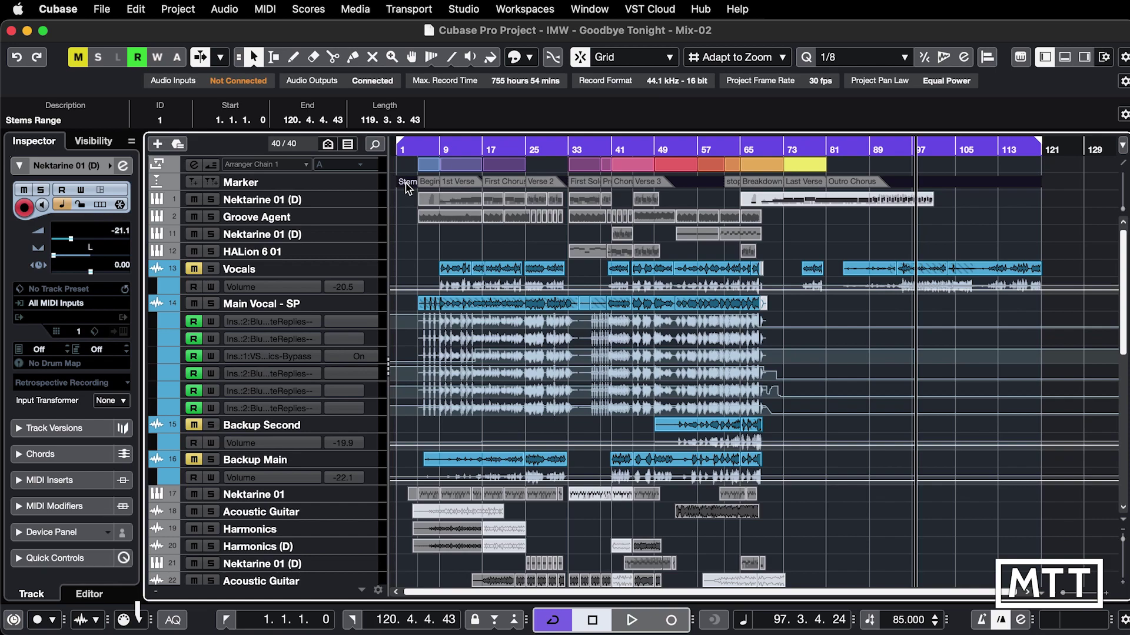
- Set the locators to the Stems Range marker and return the playhead to its start
left_click(431, 182)
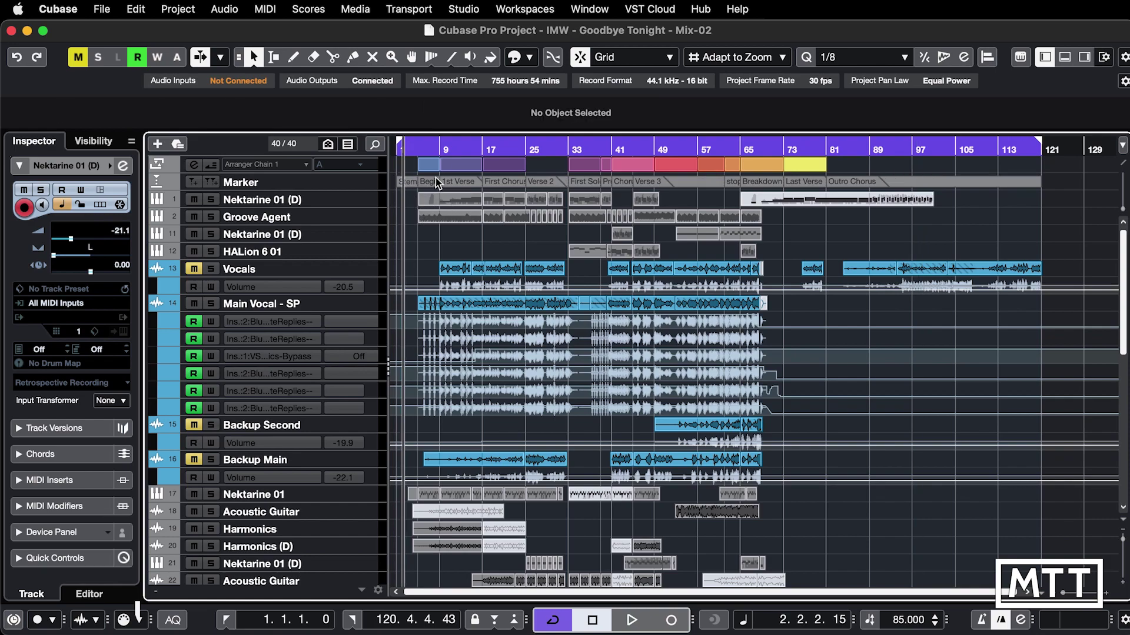
key("p")
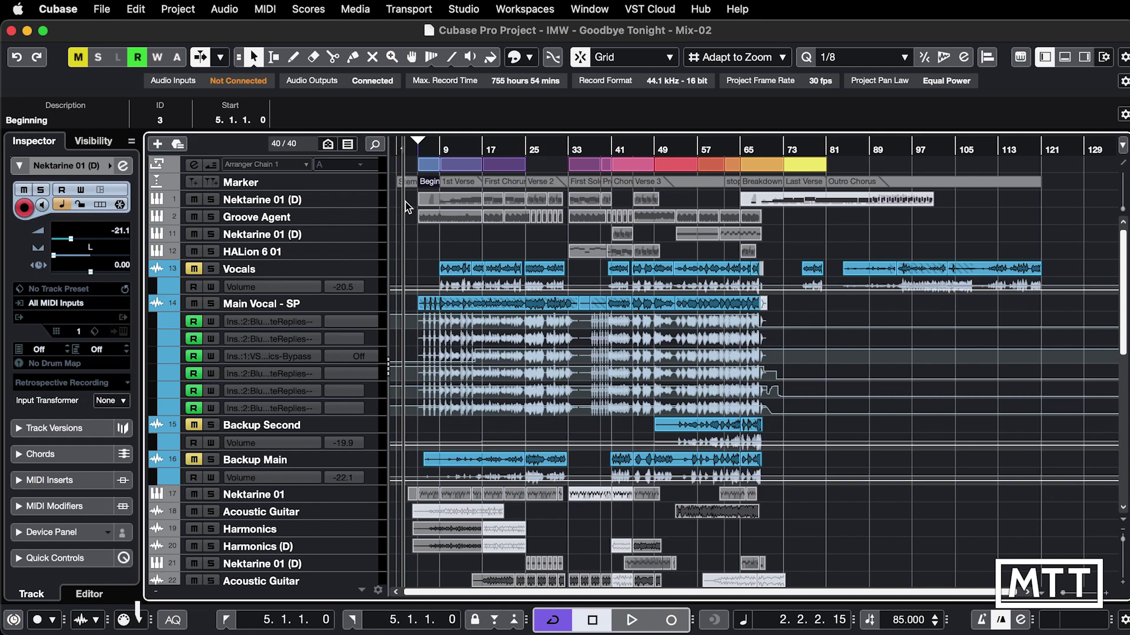
left_click(406, 212)
left_click(409, 183)
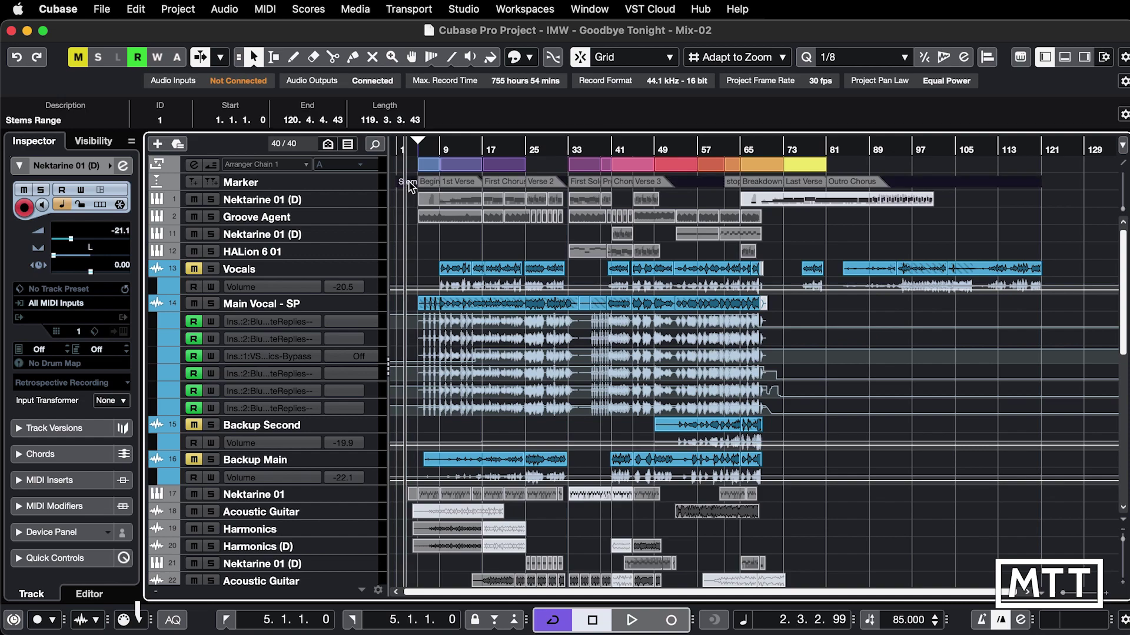
key("p")
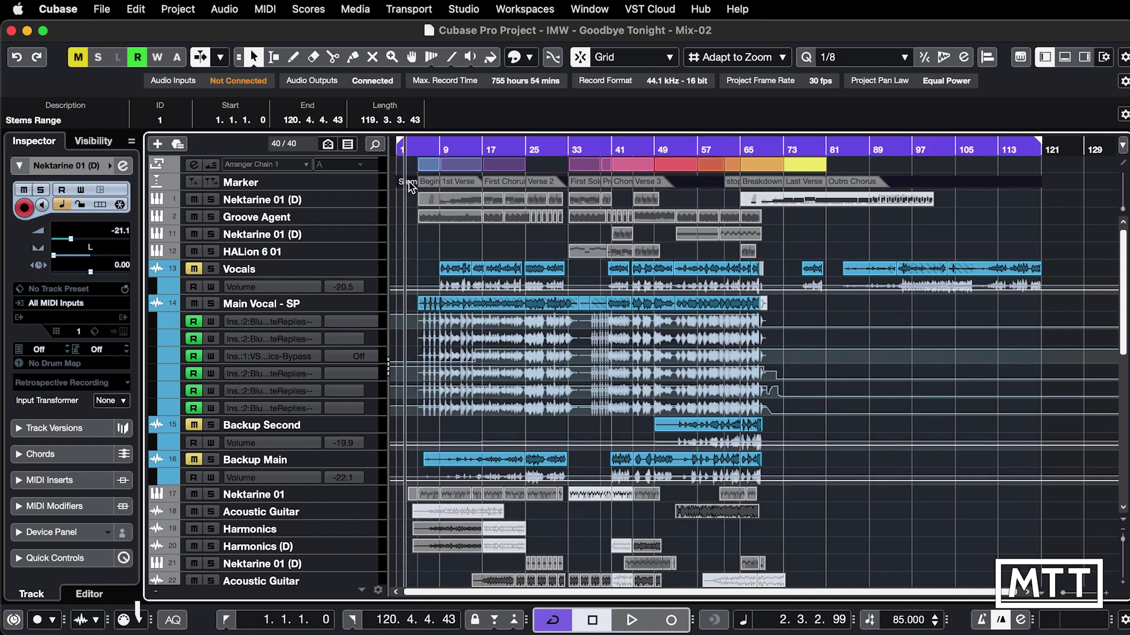
key("KP_1")
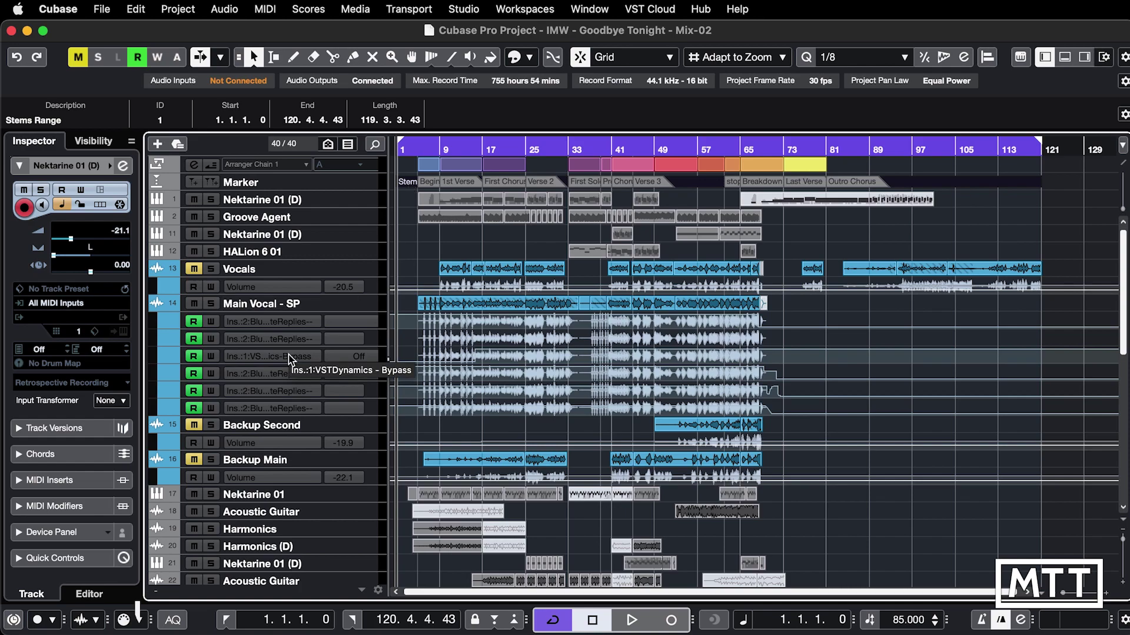
- Unmute Vocals and Backup Second, then clear all remaining mutes with Deactivate All Mute
left_click(193, 270)
left_click(194, 425)
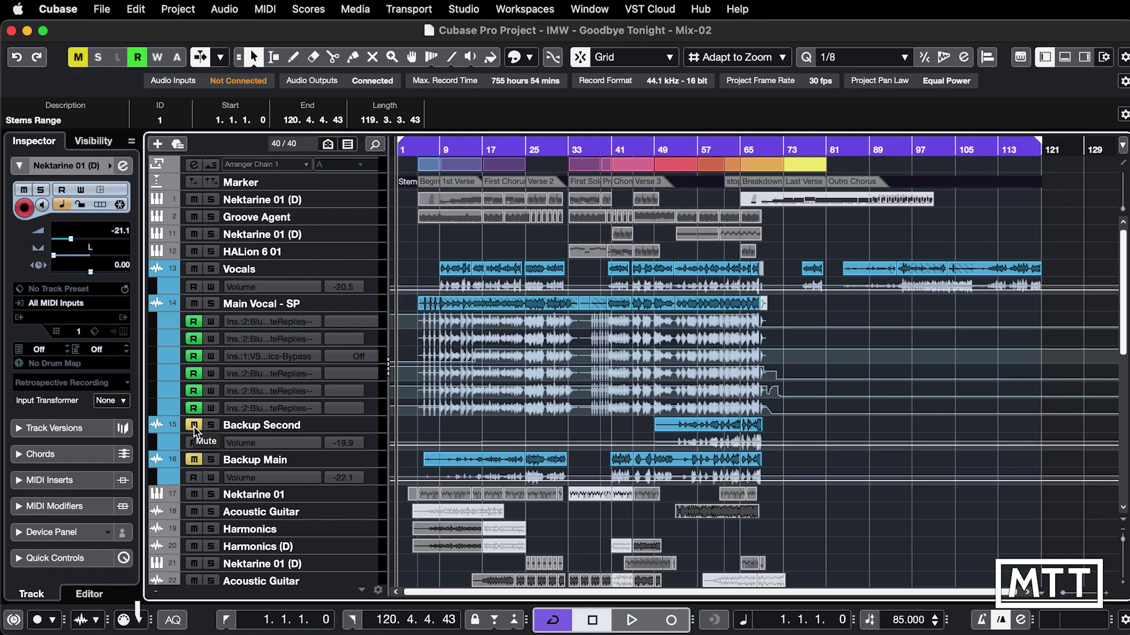
left_click(77, 57)
scroll(263, 454, "down", 3)
scroll(262, 453, "down", 10)
scroll(263, 454, "down", 5)
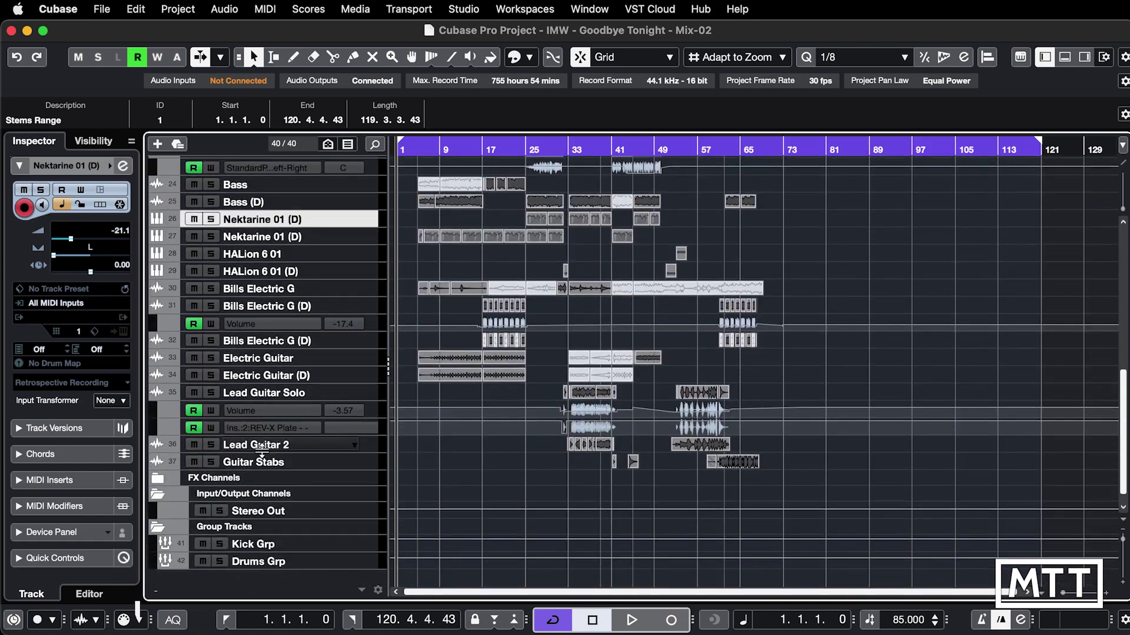
scroll(262, 454, "up", 4)
scroll(263, 453, "up", 10)
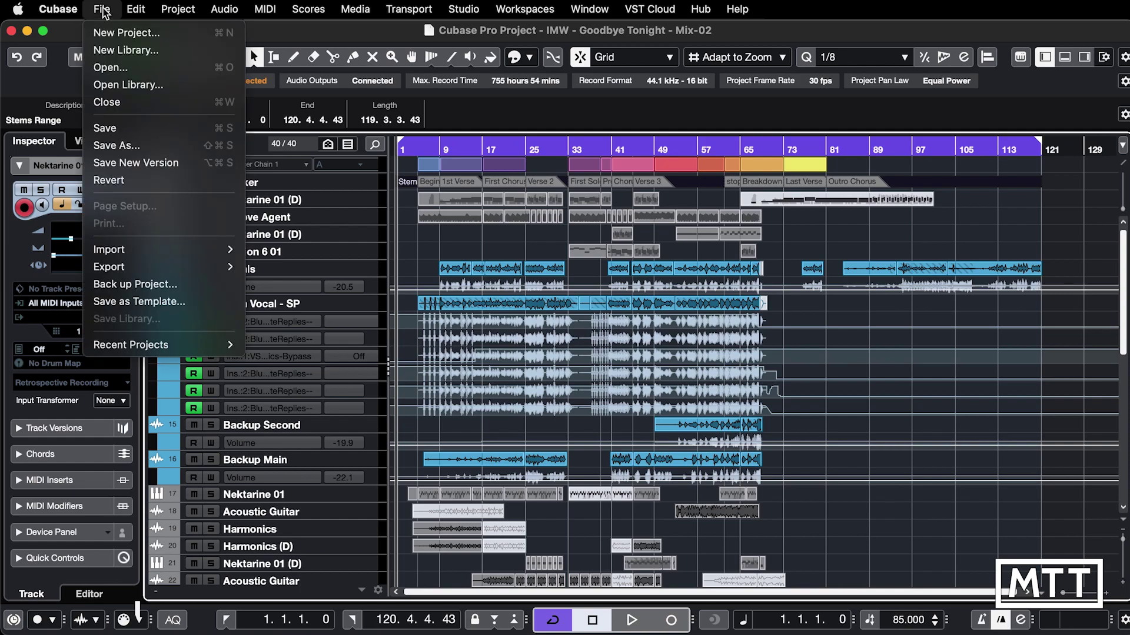
mouse_move(110, 267)
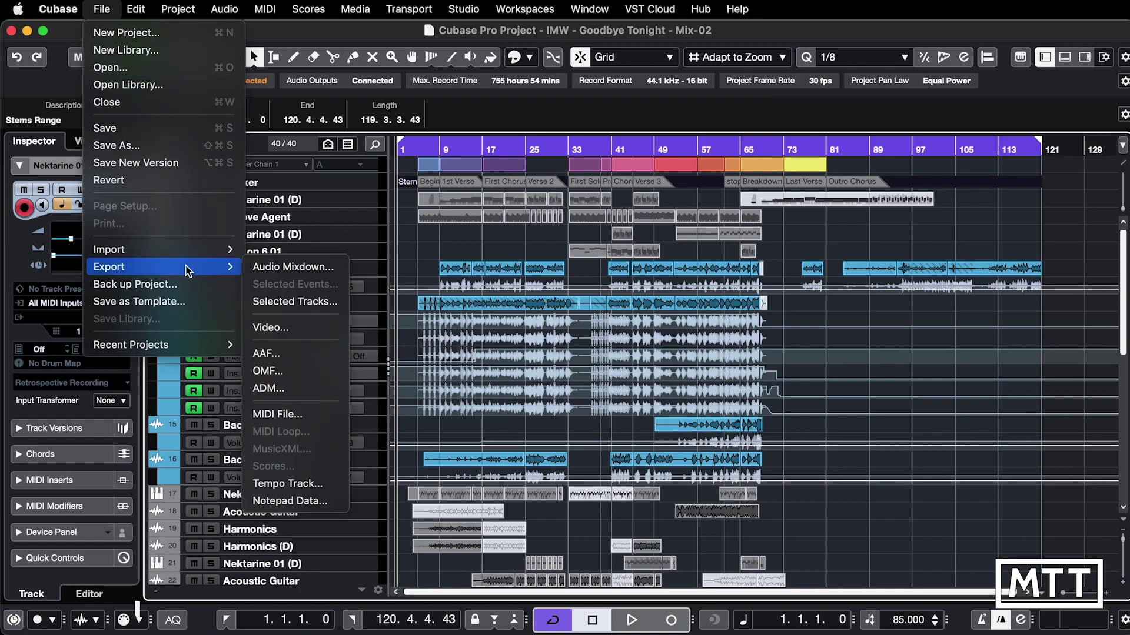
- Open the Export Audio Mixdown dialog
left_click(282, 270)
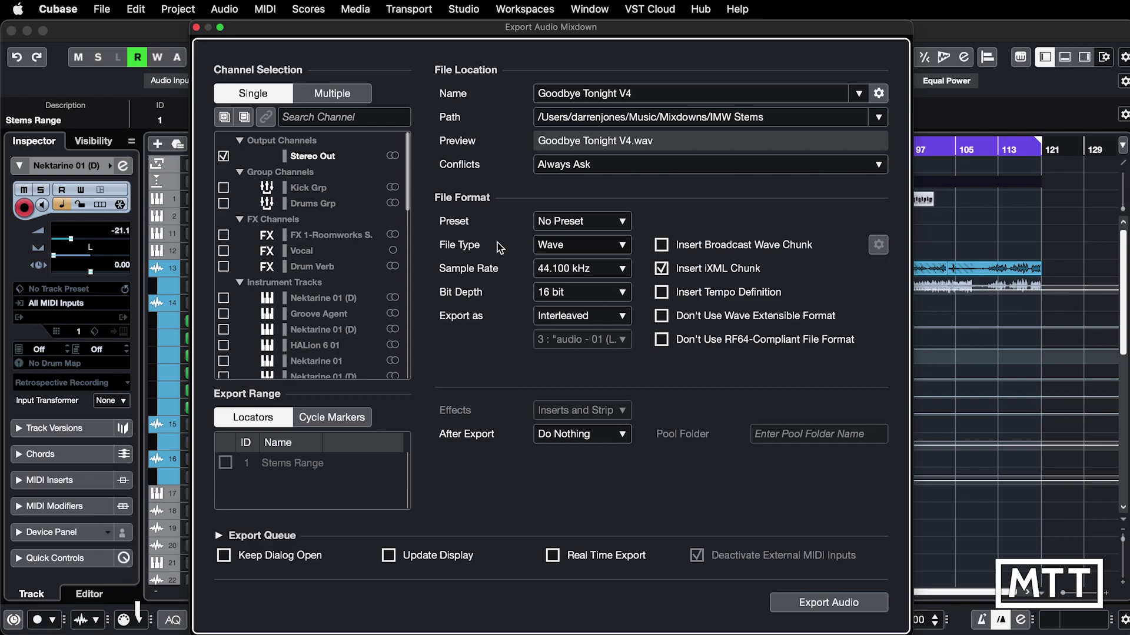
scroll(410, 215, "down", 2)
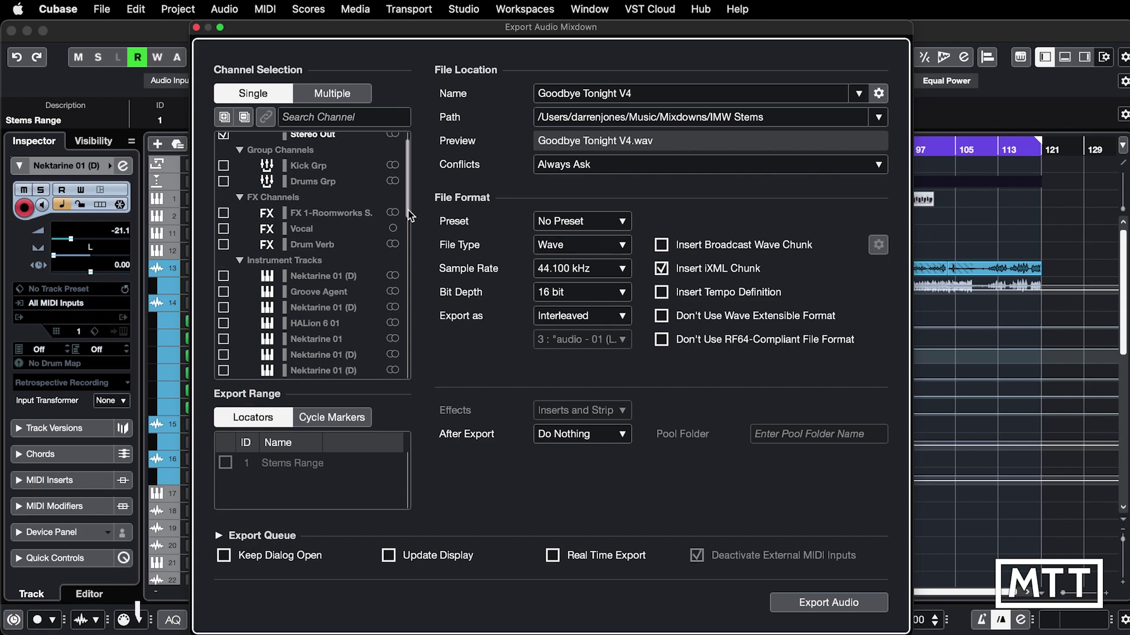
scroll(410, 215, "down", 5)
scroll(411, 215, "down", 5)
scroll(415, 180, "up", 12)
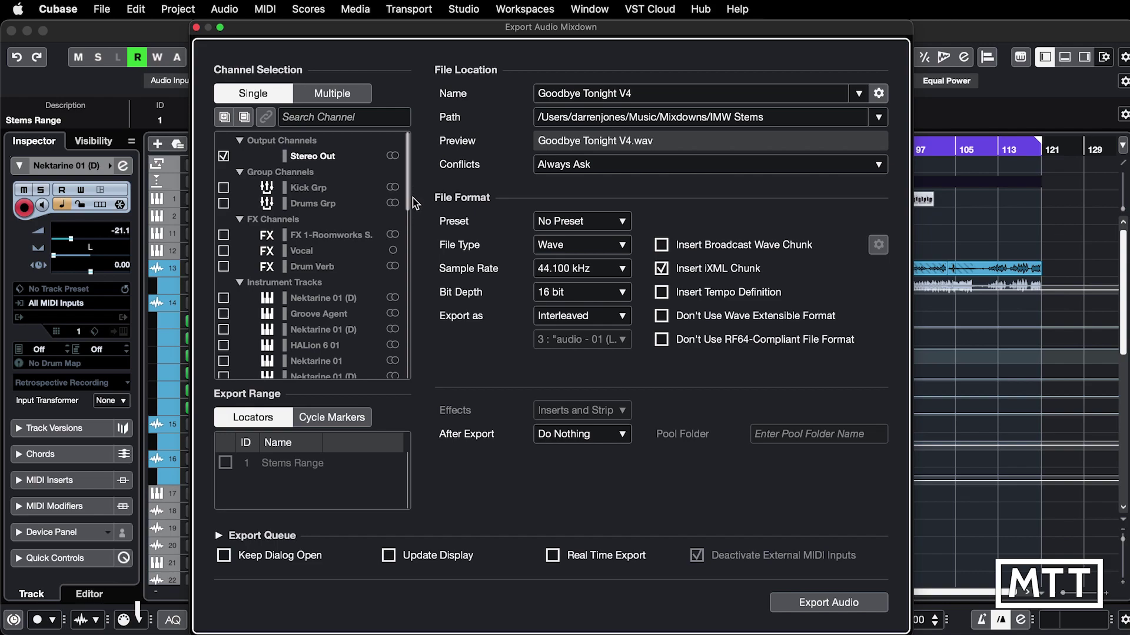
scroll(410, 213, "down", 4)
scroll(410, 247, "down", 4)
scroll(410, 283, "down", 4)
mouse_move(408, 294)
left_mouse_down()
mouse_move(409, 381)
mouse_move(412, 155)
left_mouse_up()
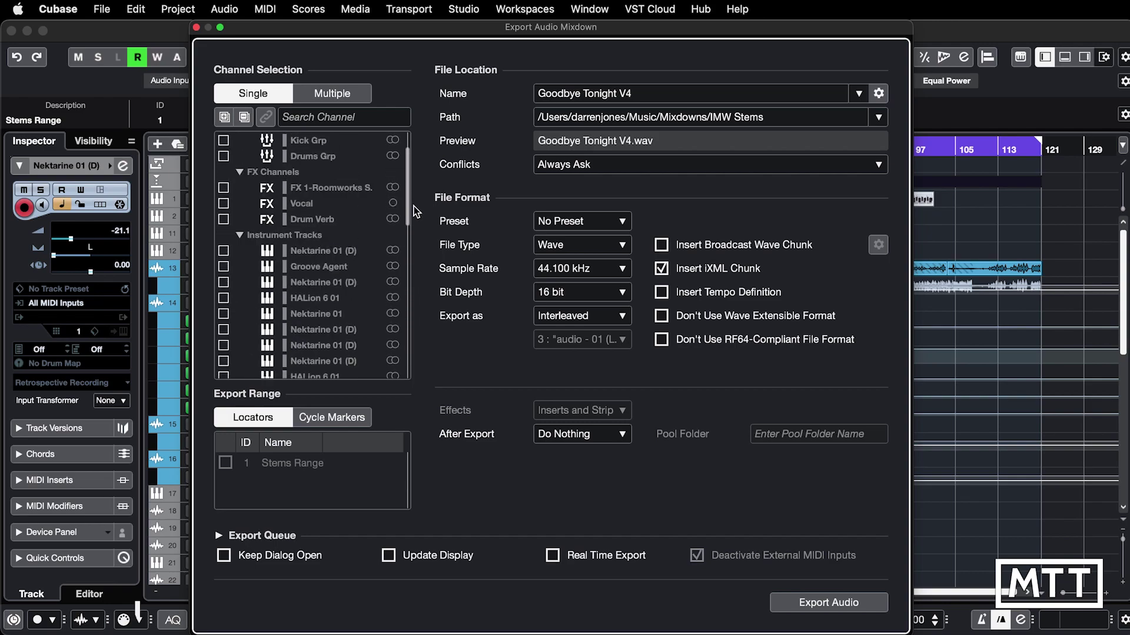
- Switch to Multiple channel export and tick Output, Group, FX, VST Instrument and Audio channels
left_click(333, 92)
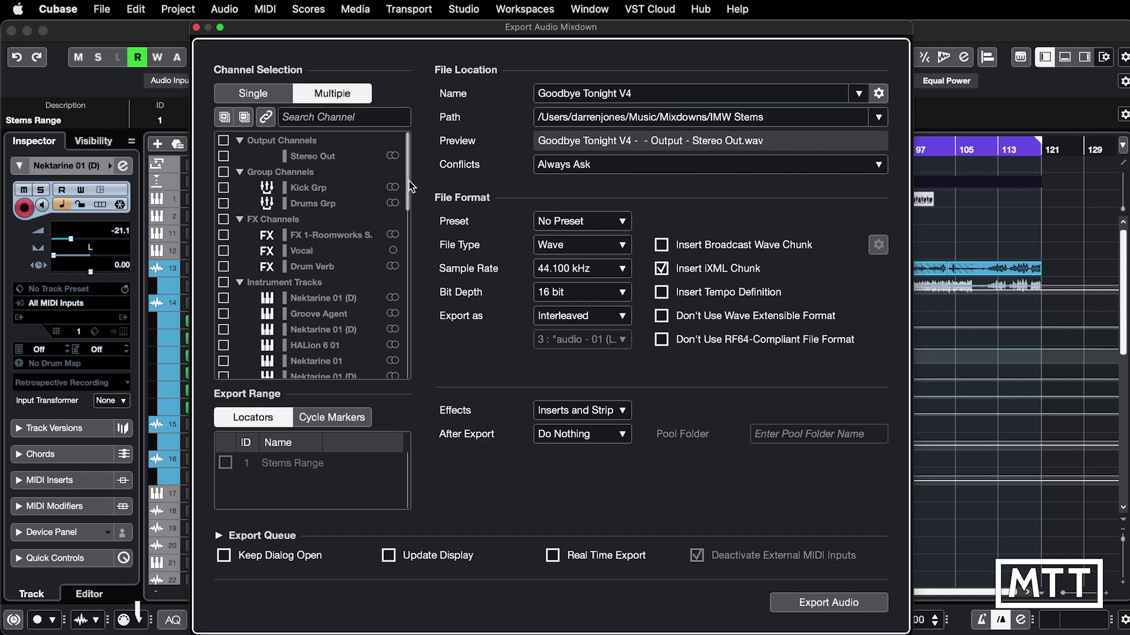
mouse_move(411, 189)
left_mouse_down()
mouse_move(410, 284)
mouse_move(408, 150)
left_mouse_up()
left_click(225, 140)
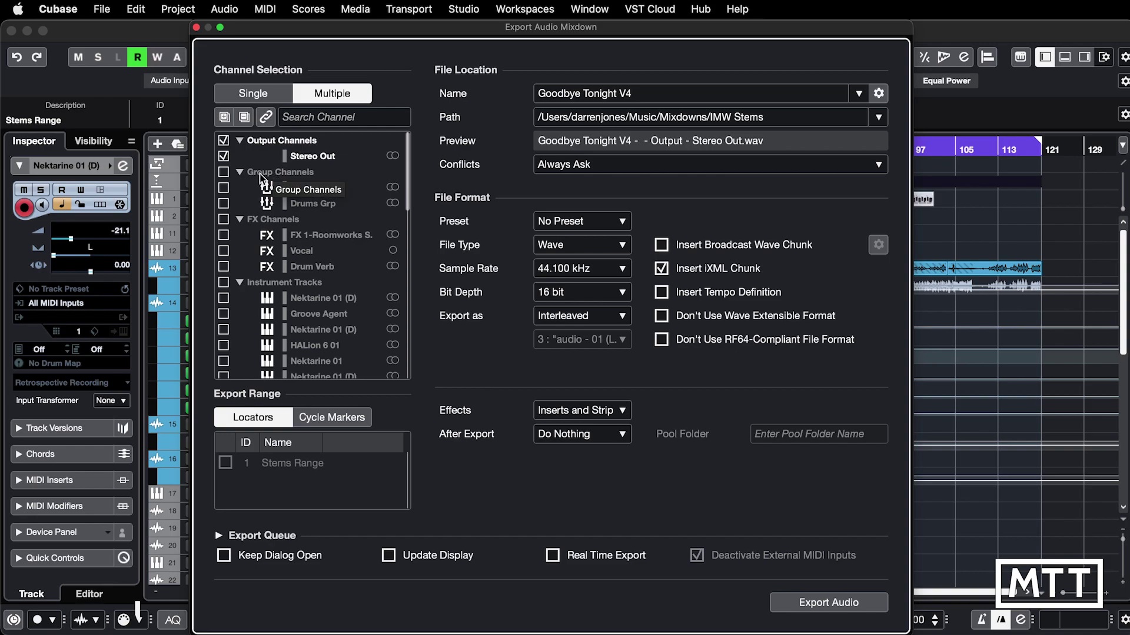
left_click(225, 172)
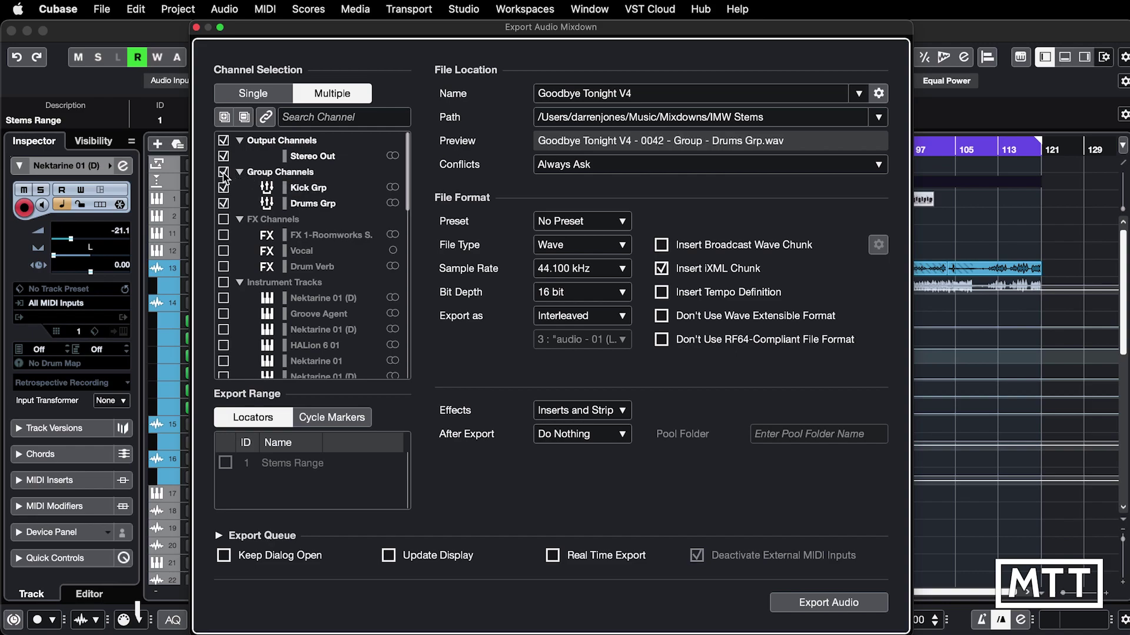
left_click(225, 219)
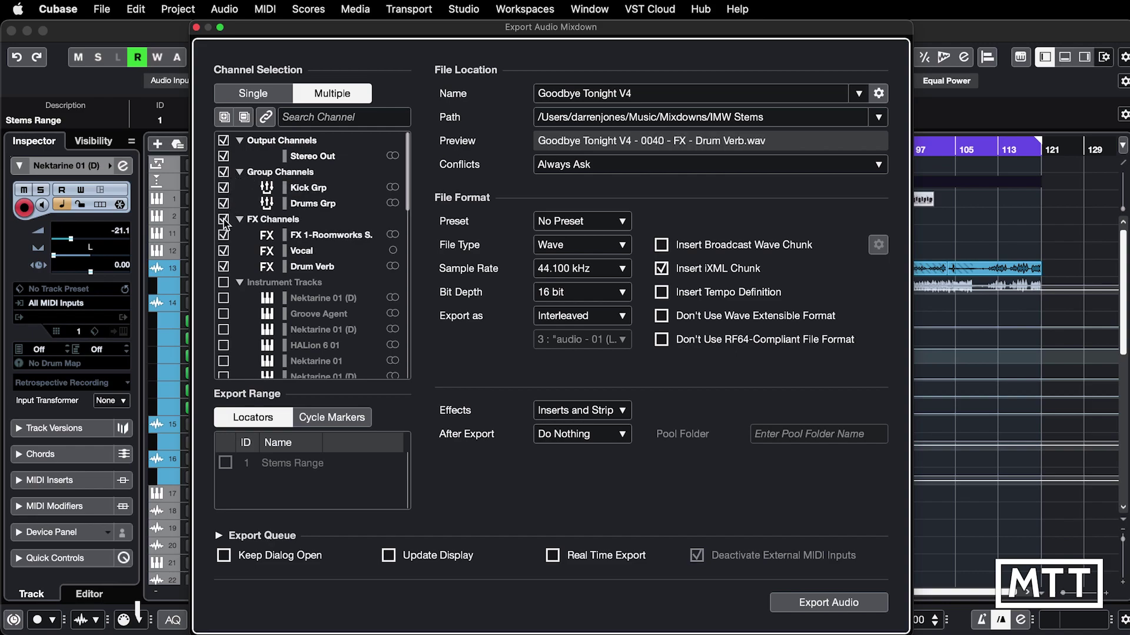
left_click(244, 117)
left_click(224, 188)
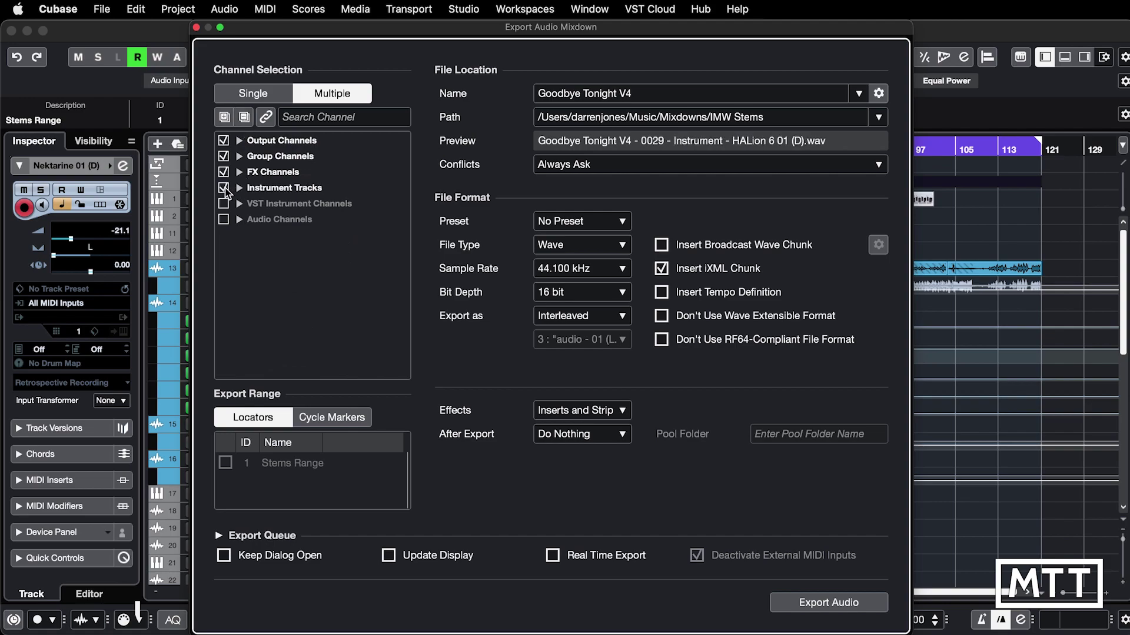
left_click(224, 203)
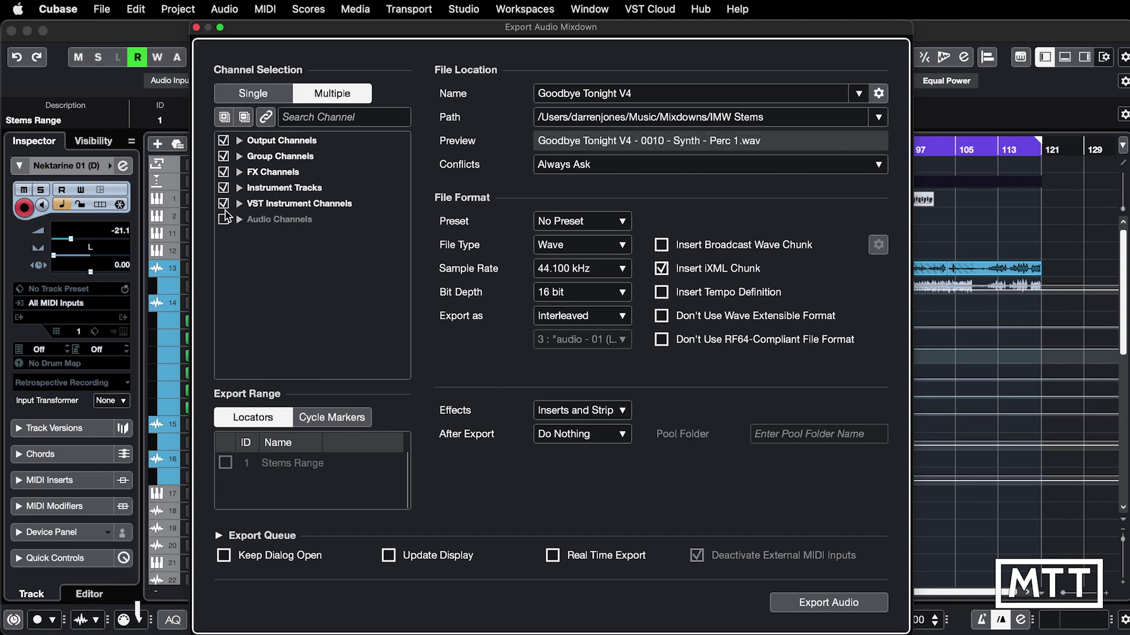
left_click(226, 117)
scroll(305, 295, "down", 3)
scroll(304, 297, "down", 5)
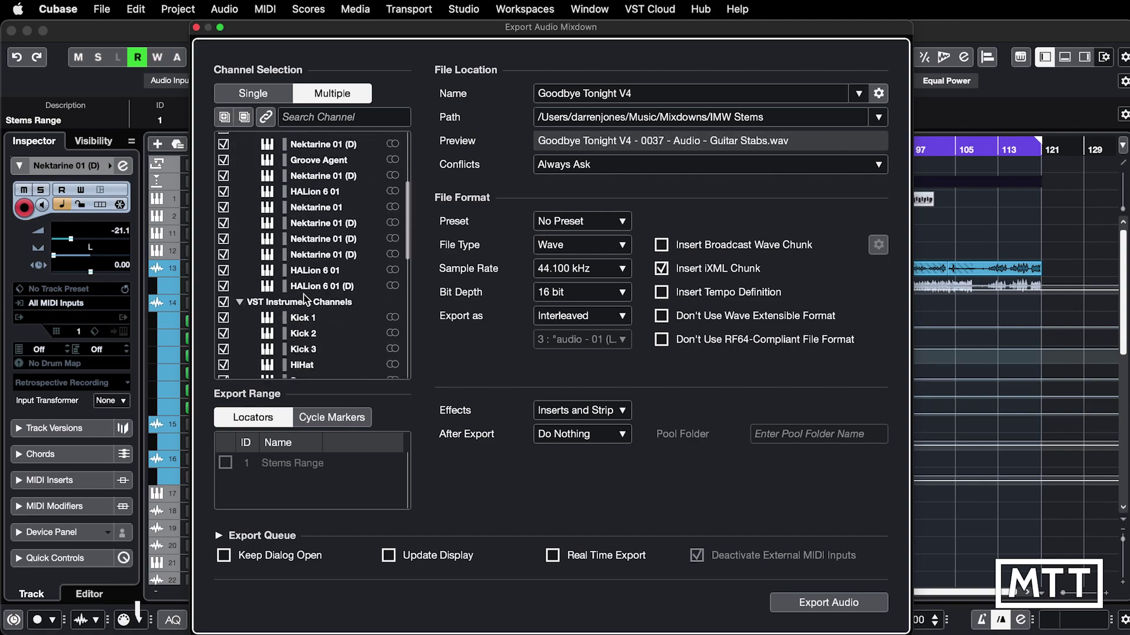
scroll(305, 298, "down", 5)
scroll(304, 297, "down", 5)
scroll(305, 298, "up", 5)
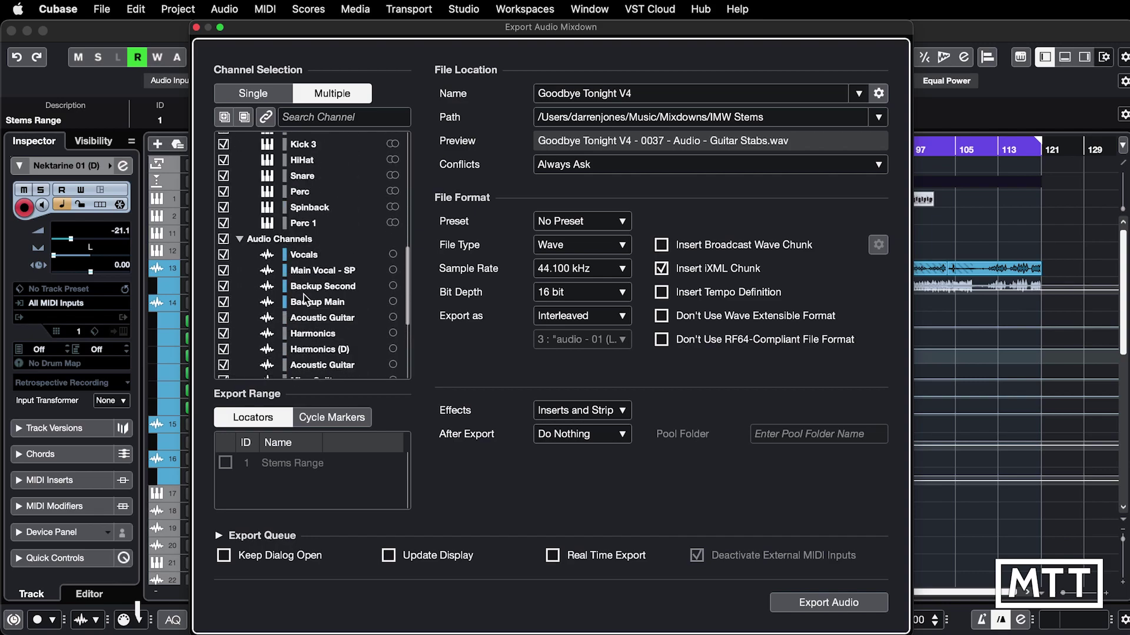
scroll(305, 297, "up", 5)
scroll(304, 298, "up", 5)
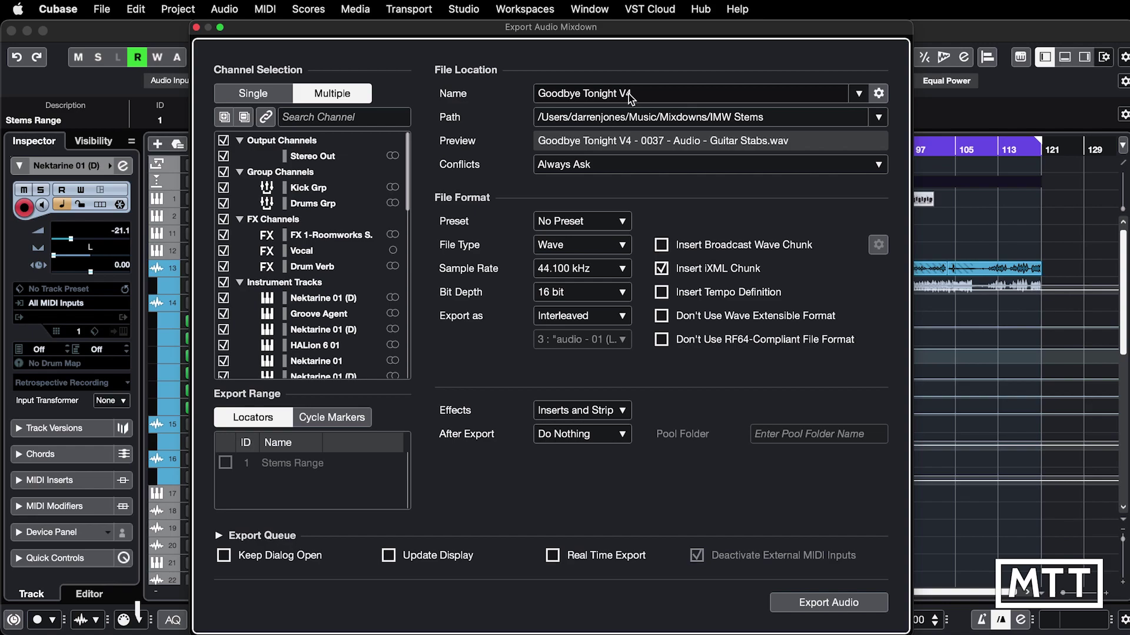
- Rename the export file prefix to 'GT'
double_click(628, 93)
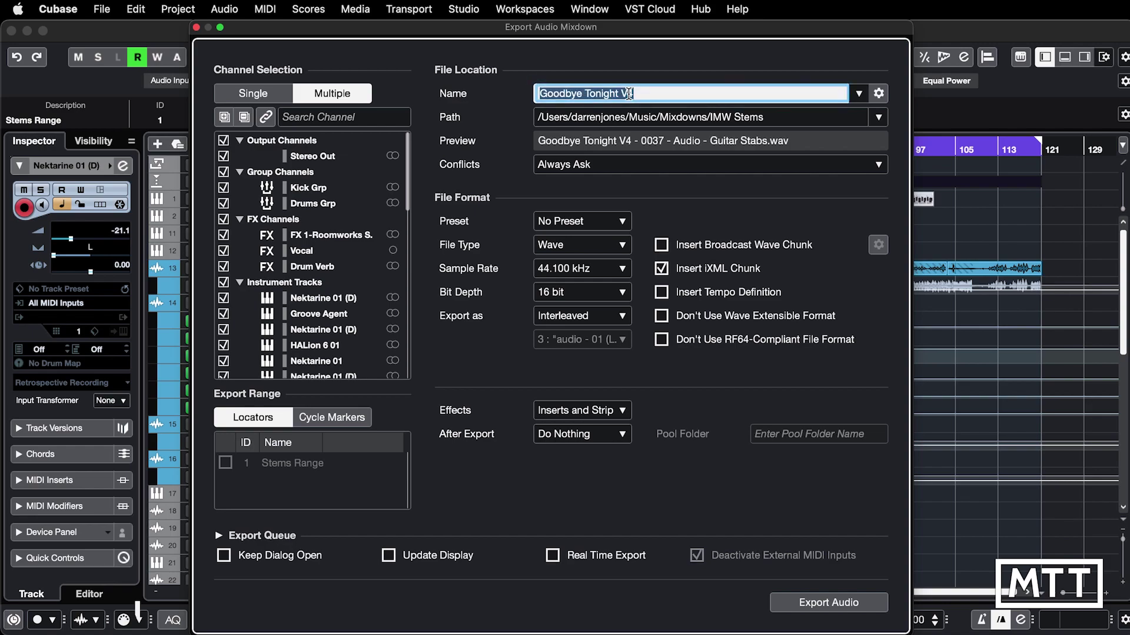
type("GT")
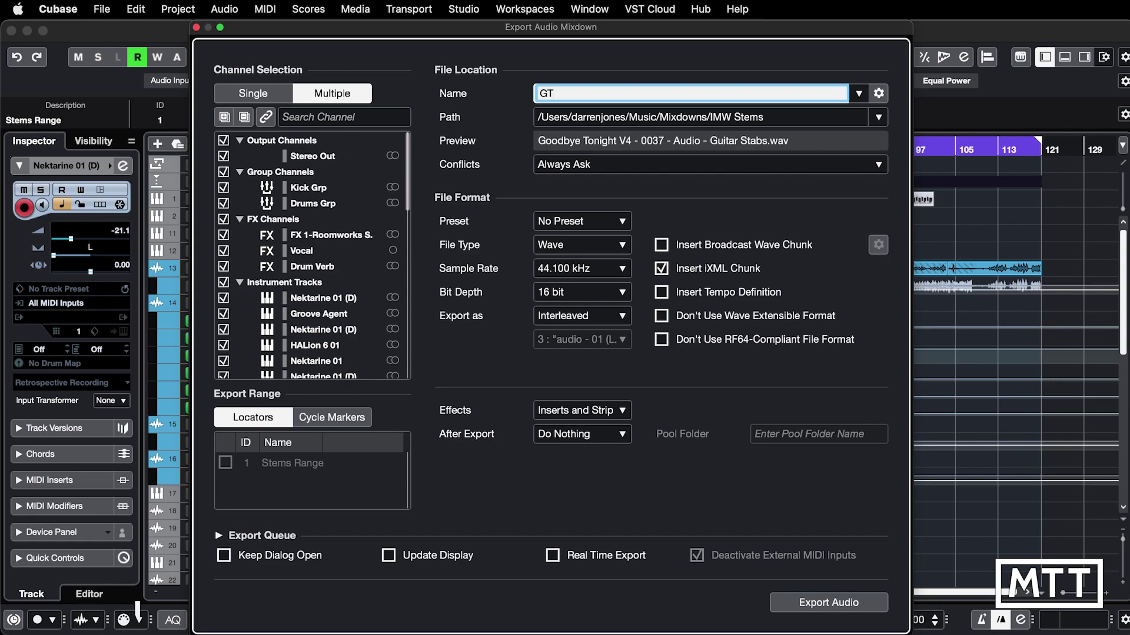
key("Return")
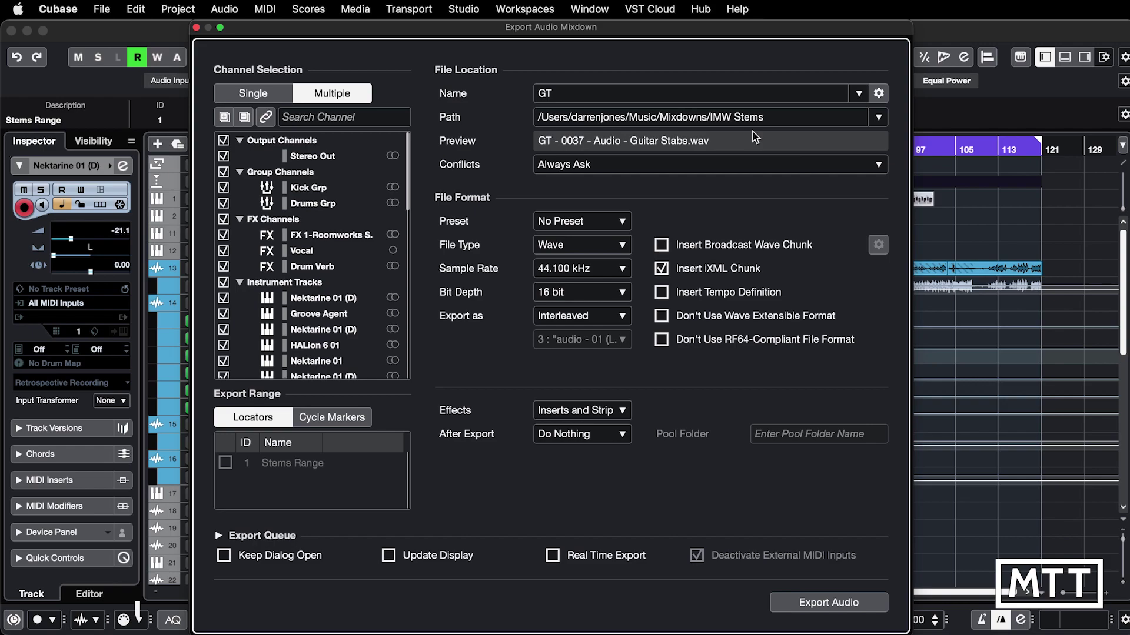
- Remove Channel Type from the naming scheme so stems read 'GT - 0037 - Guitar Stabs'
left_click(879, 93)
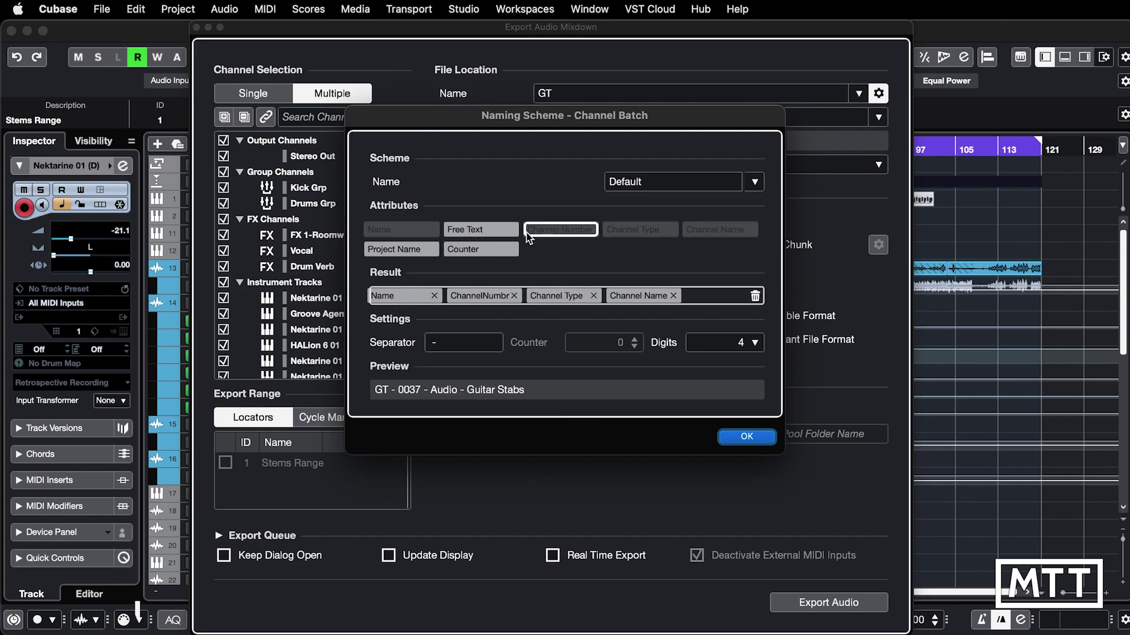
left_click_drag(504, 122, 548, 197)
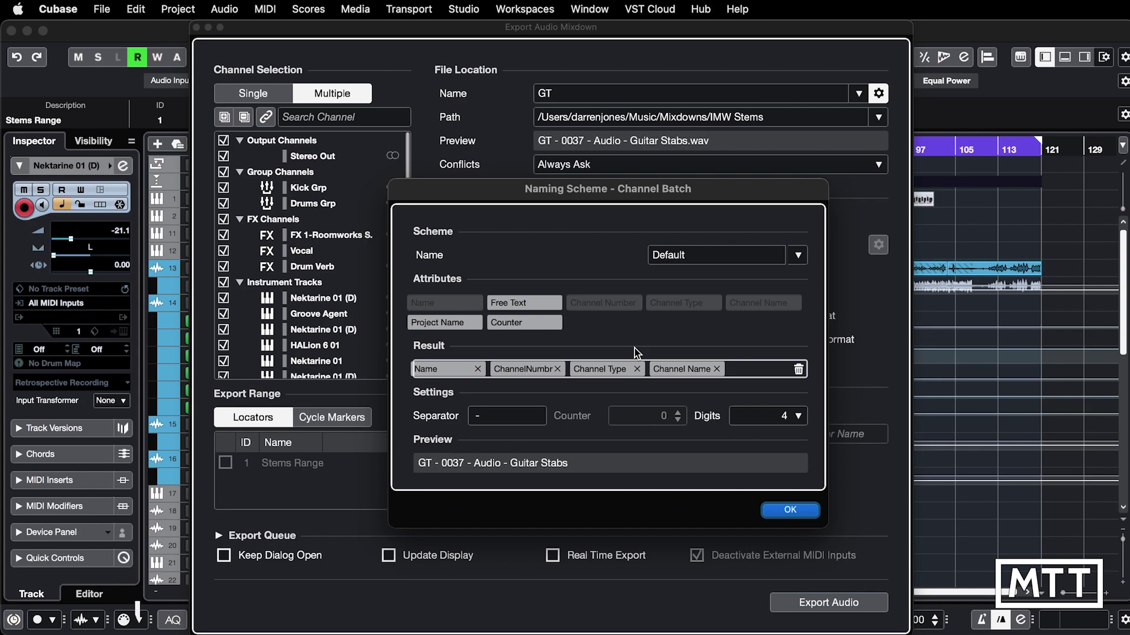
left_click(636, 369)
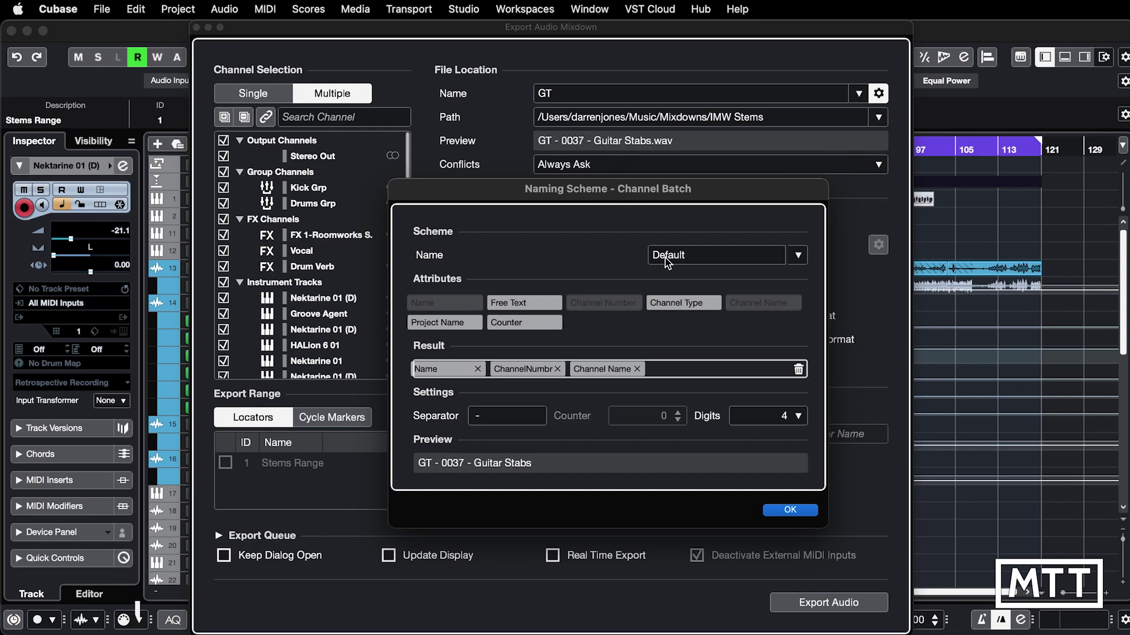
left_click(790, 510)
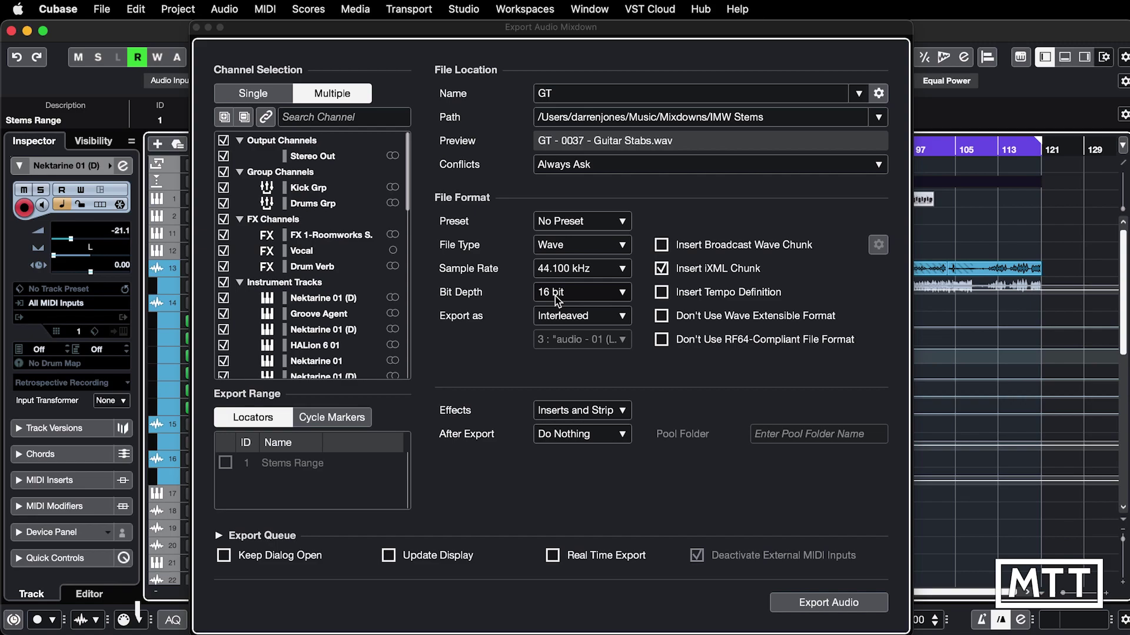
left_click(556, 292)
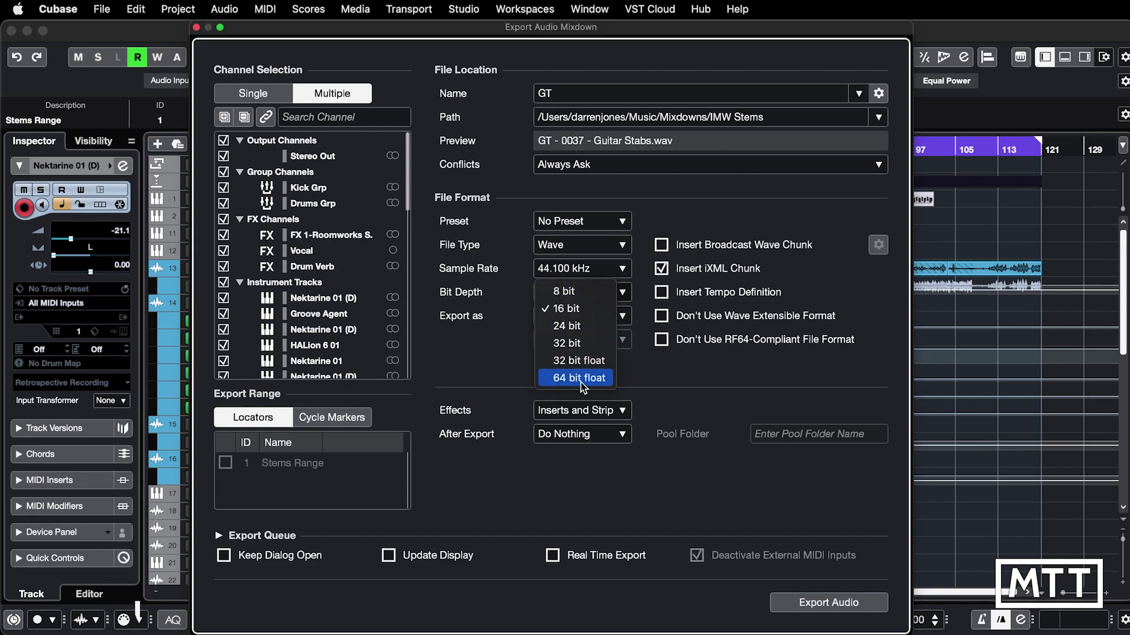
left_click(642, 381)
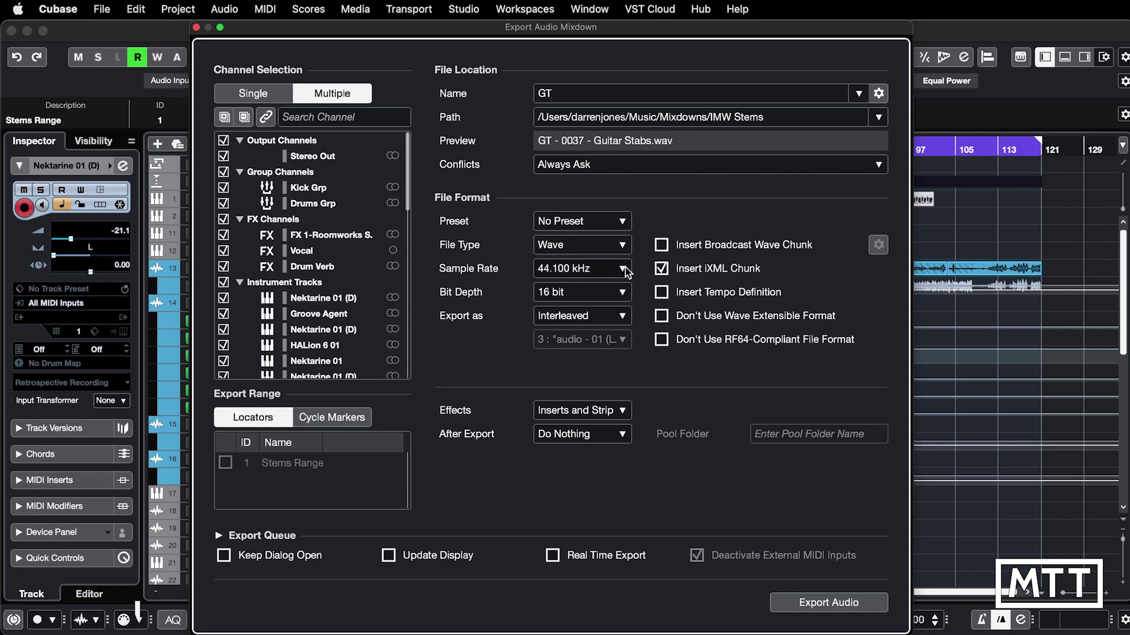
left_click(625, 270)
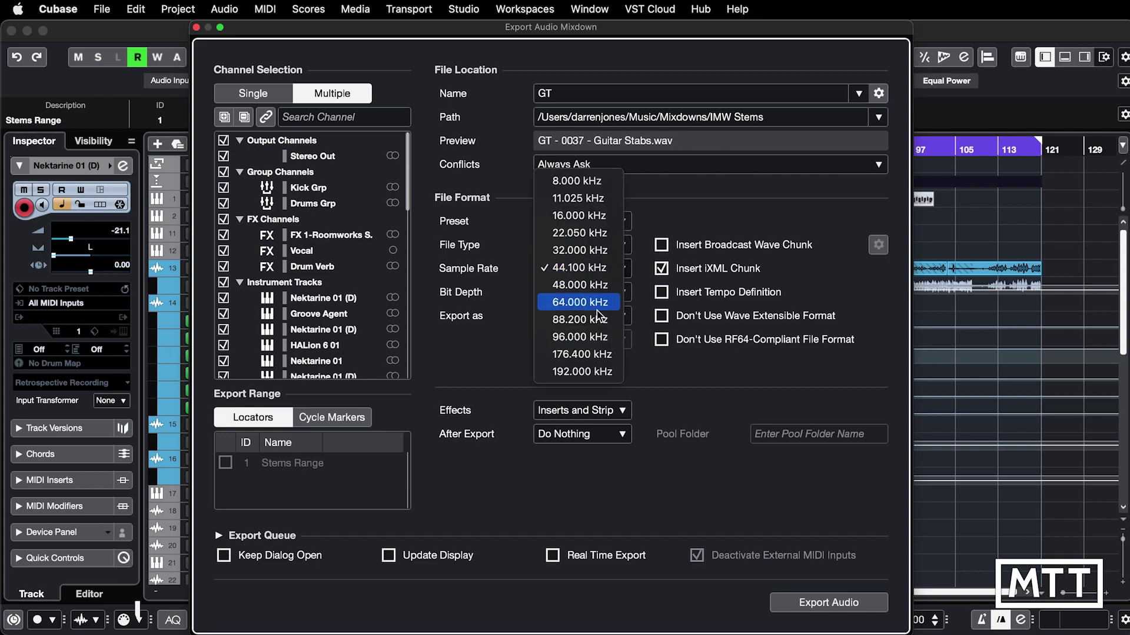
left_click(626, 270)
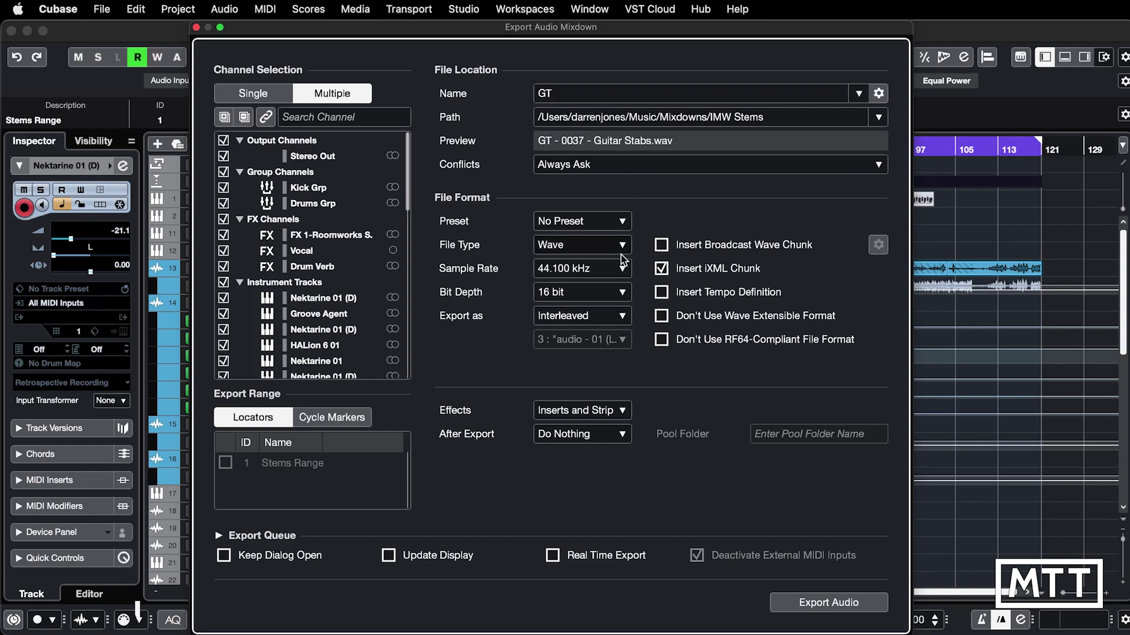
mouse_move(682, 433)
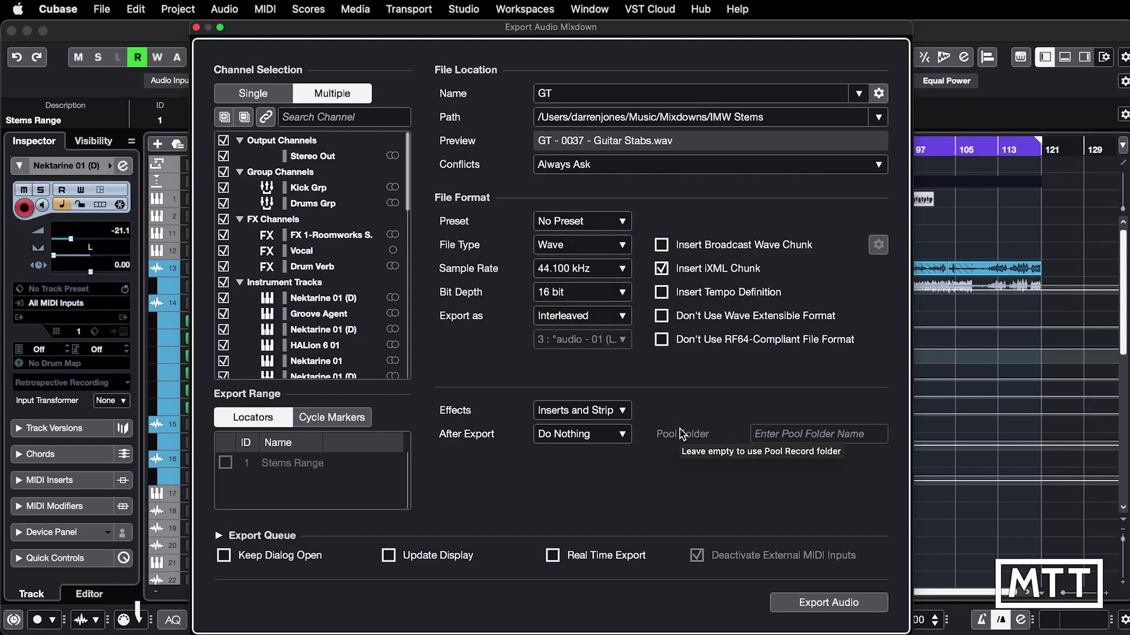
- Export all selected channels as GT-named WAV stems into the IMW Stems folder
left_click(807, 606)
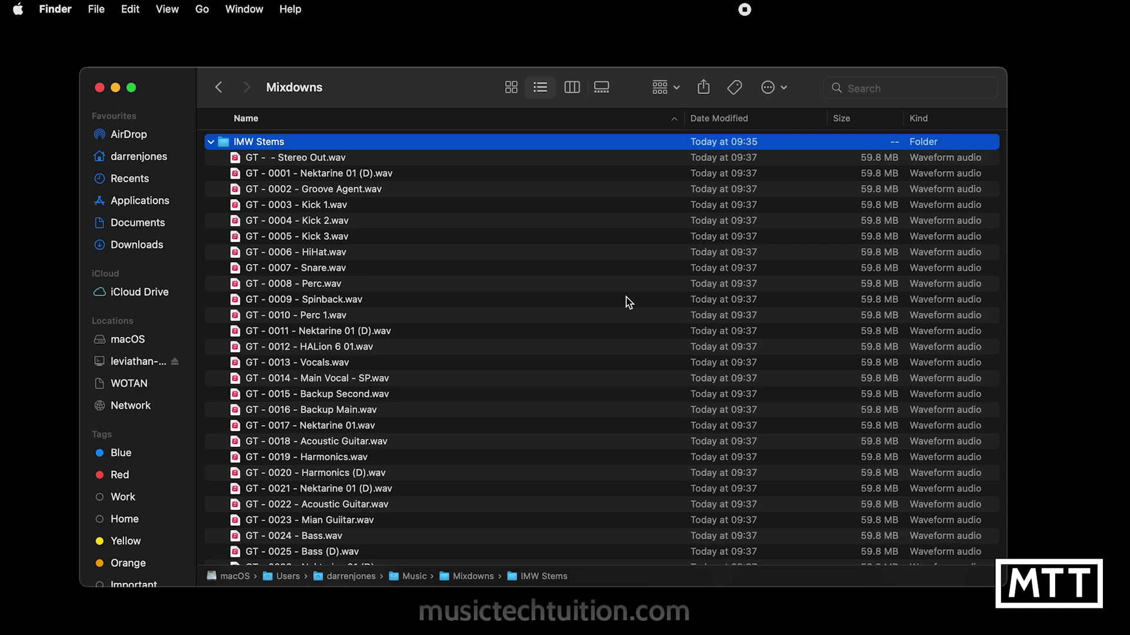
scroll(625, 300, "down", 3)
scroll(626, 300, "down", 3)
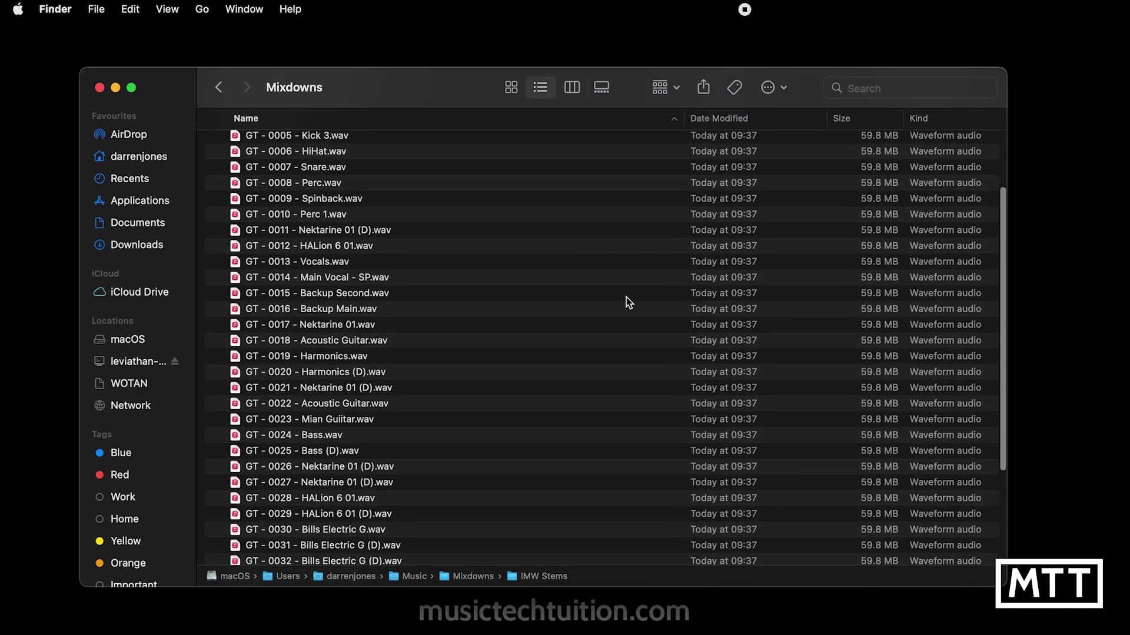
scroll(625, 299, "down", 3)
scroll(626, 299, "down", 2)
scroll(626, 299, "down", 2)
scroll(626, 299, "down", 1)
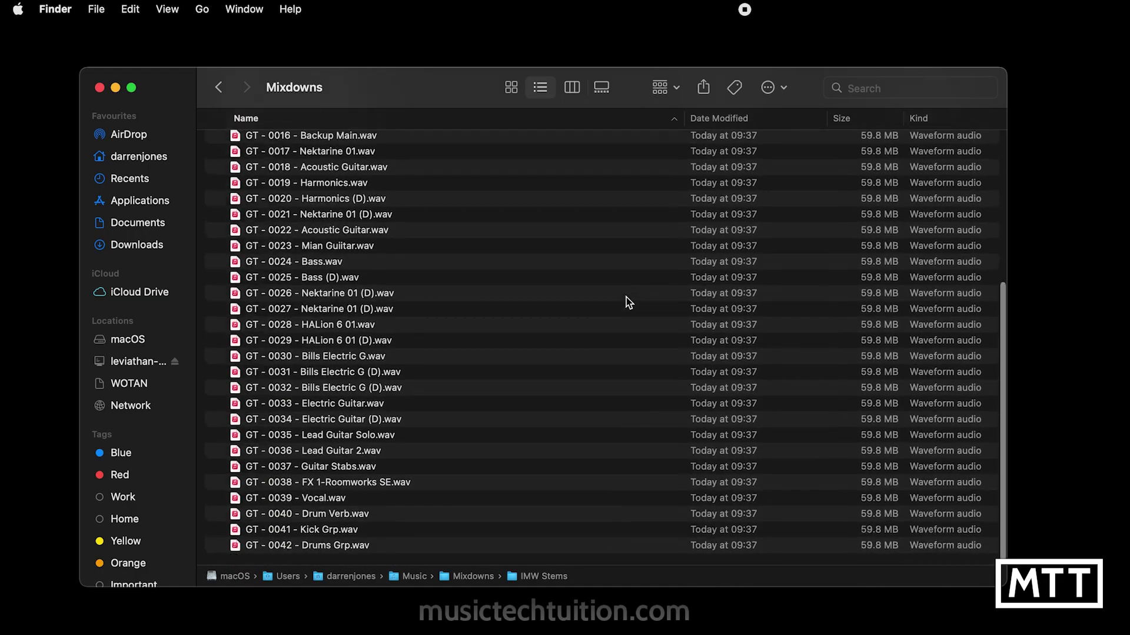
scroll(625, 300, "up", 5)
scroll(626, 300, "up", 5)
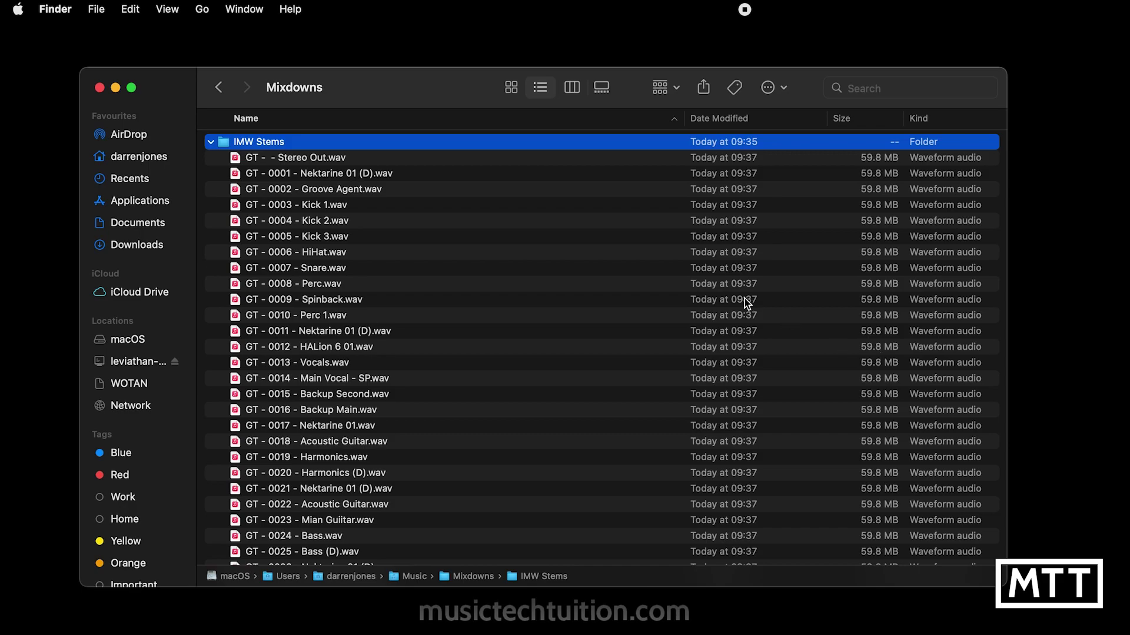
- Collapse the IMW Stems folder and compress it into IMW Stems.zip (261.9 MB)
left_click(211, 141)
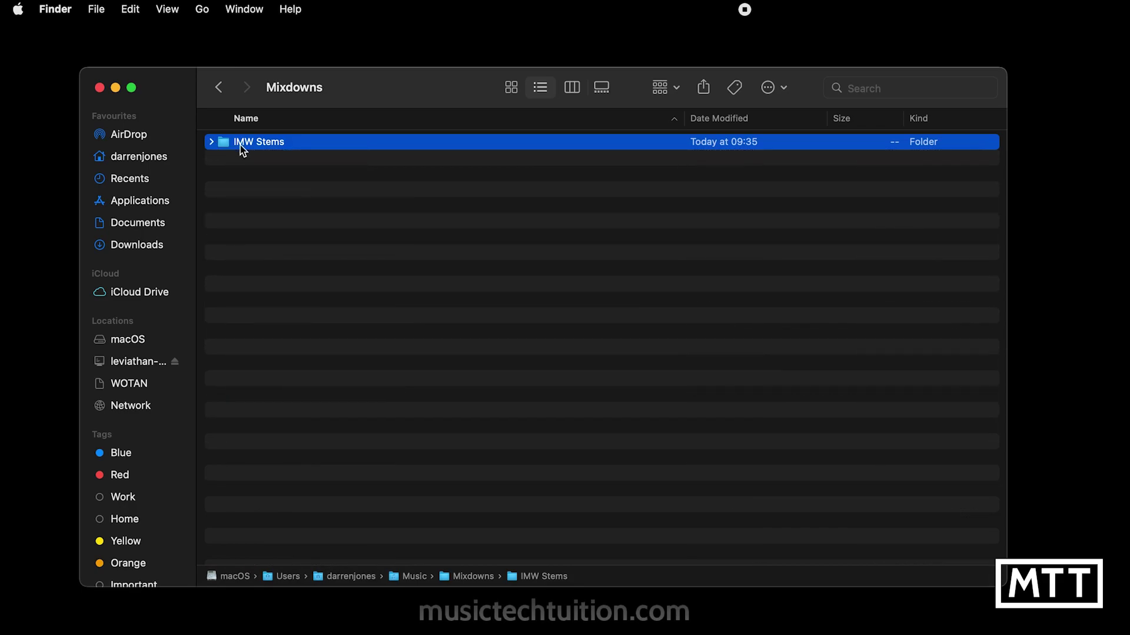
left_click(211, 141)
scroll(288, 277, "down", 5)
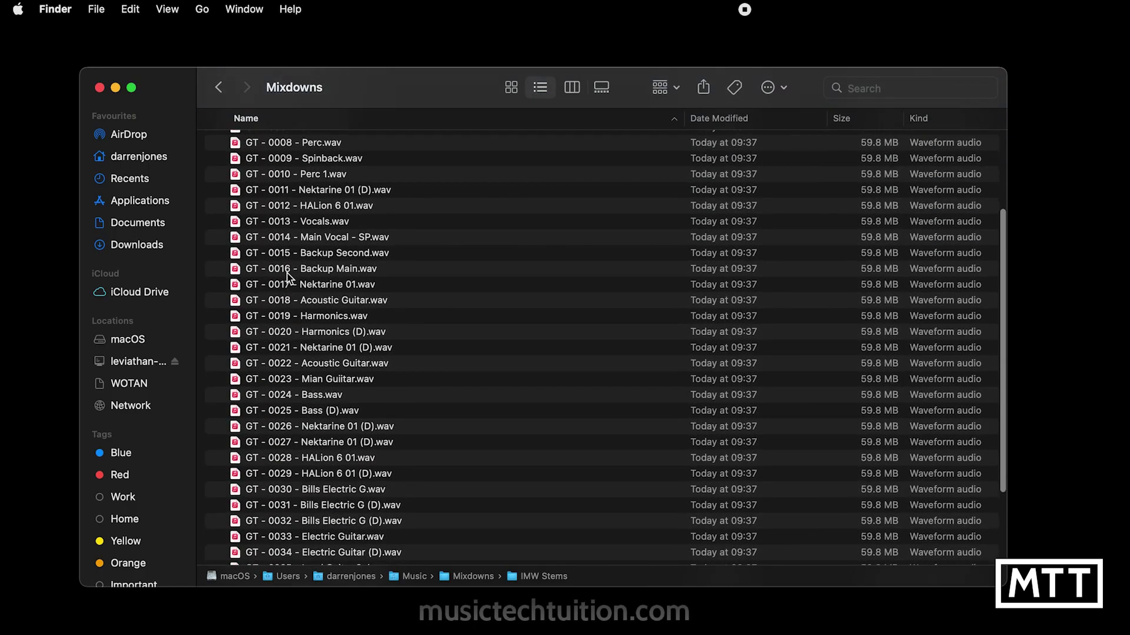
scroll(289, 277, "down", 5)
scroll(289, 277, "up", 10)
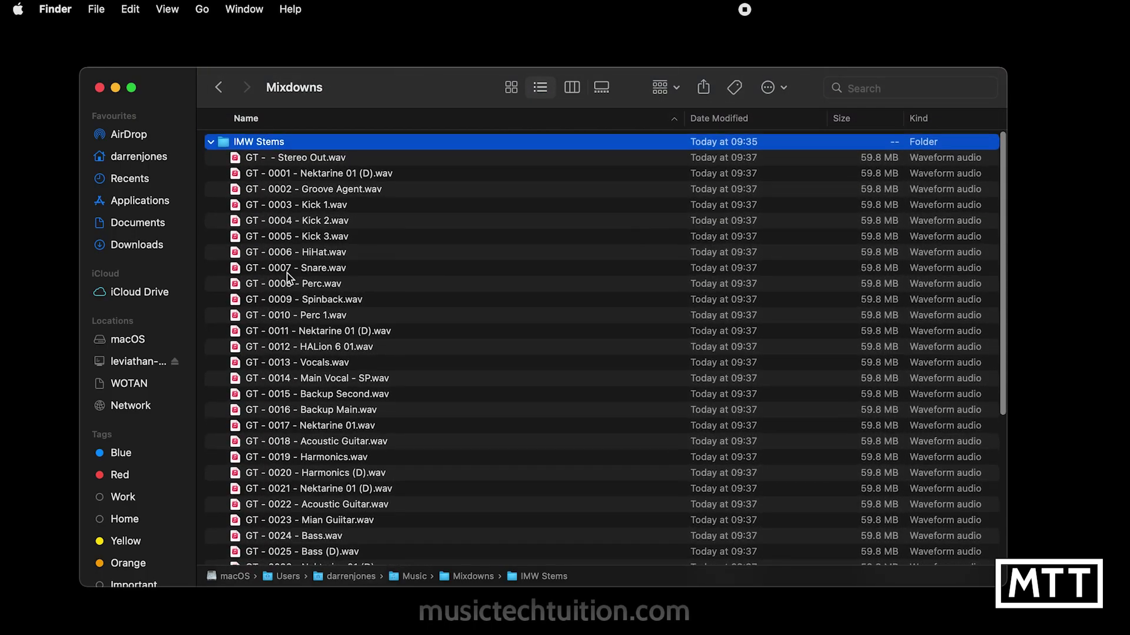
left_click(211, 141)
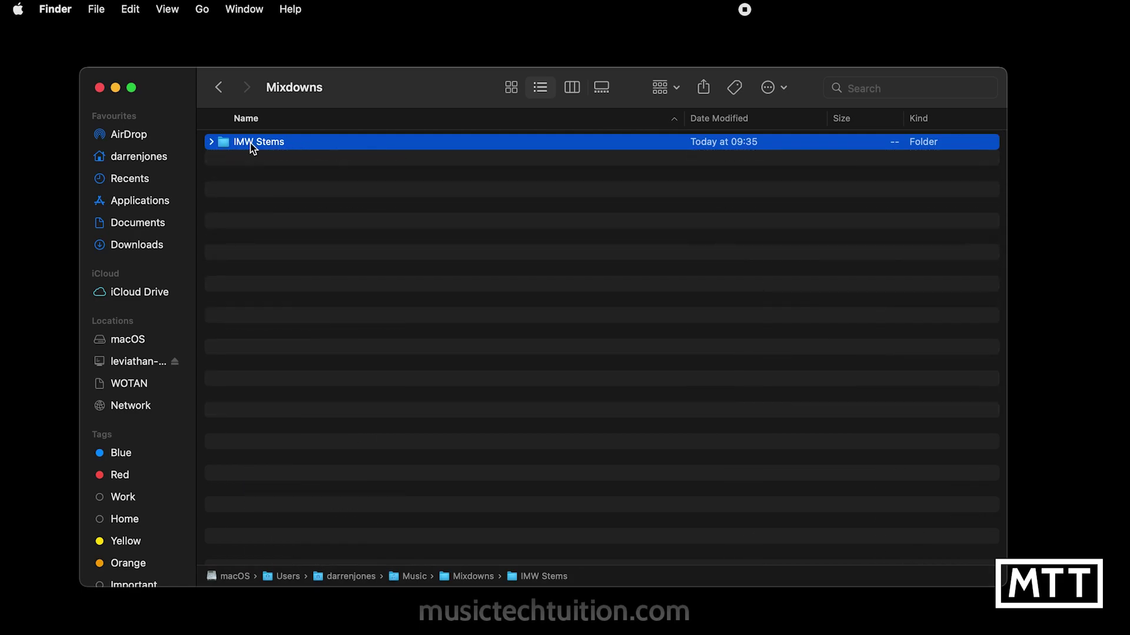
right_click(251, 146)
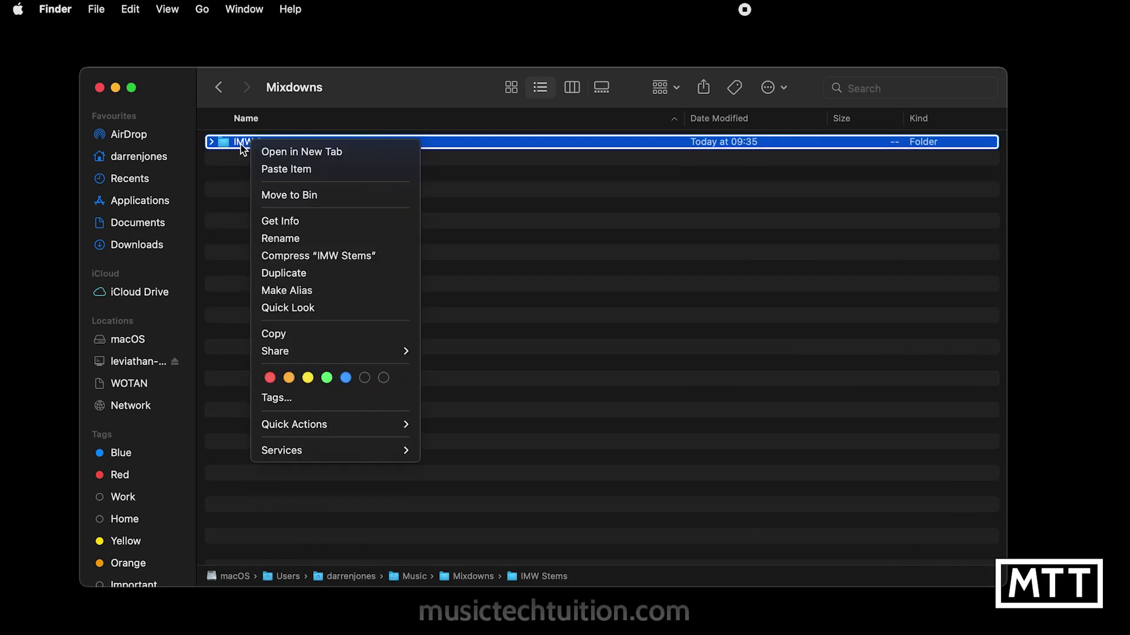
left_click(243, 149)
right_click(243, 148)
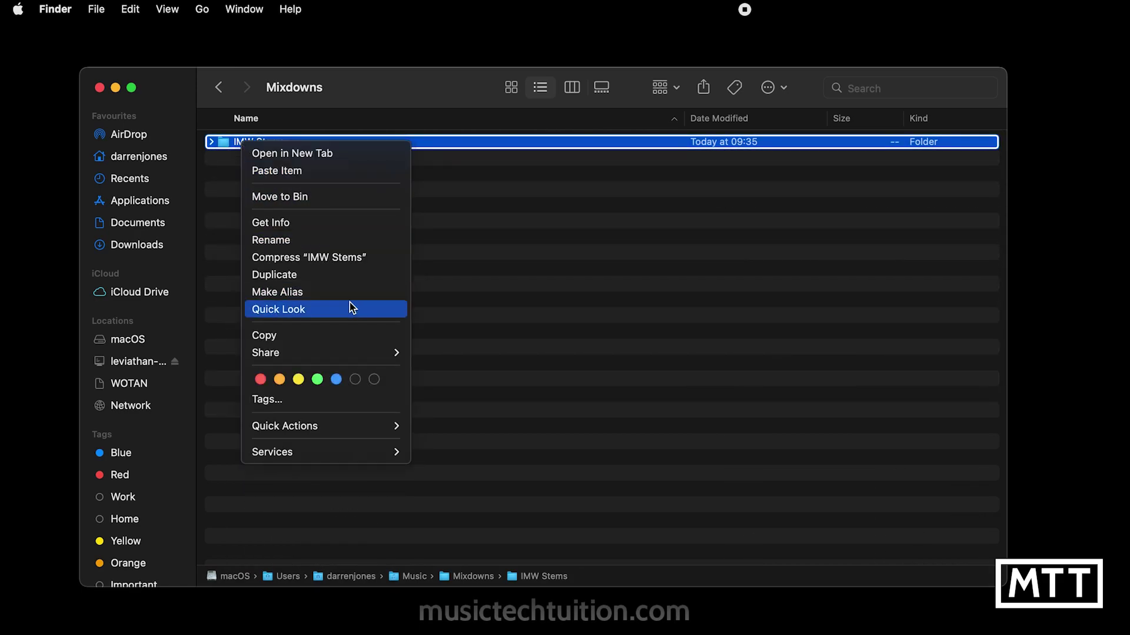
left_click(337, 257)
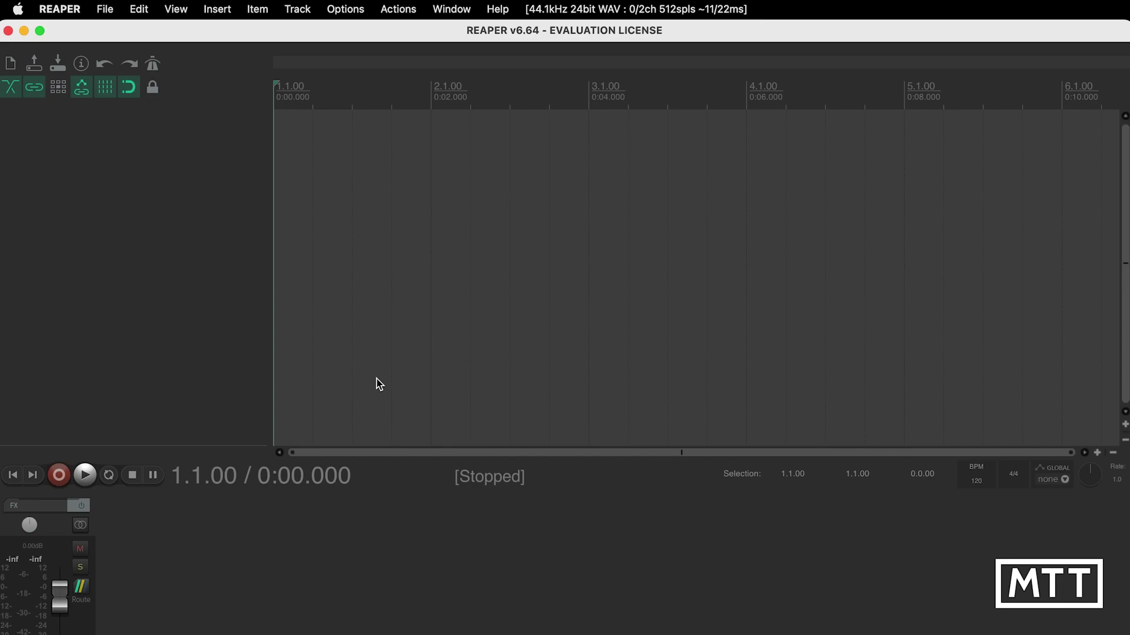
- Start a media file import and browse to the Music/Mixdowns folder
left_click(257, 10)
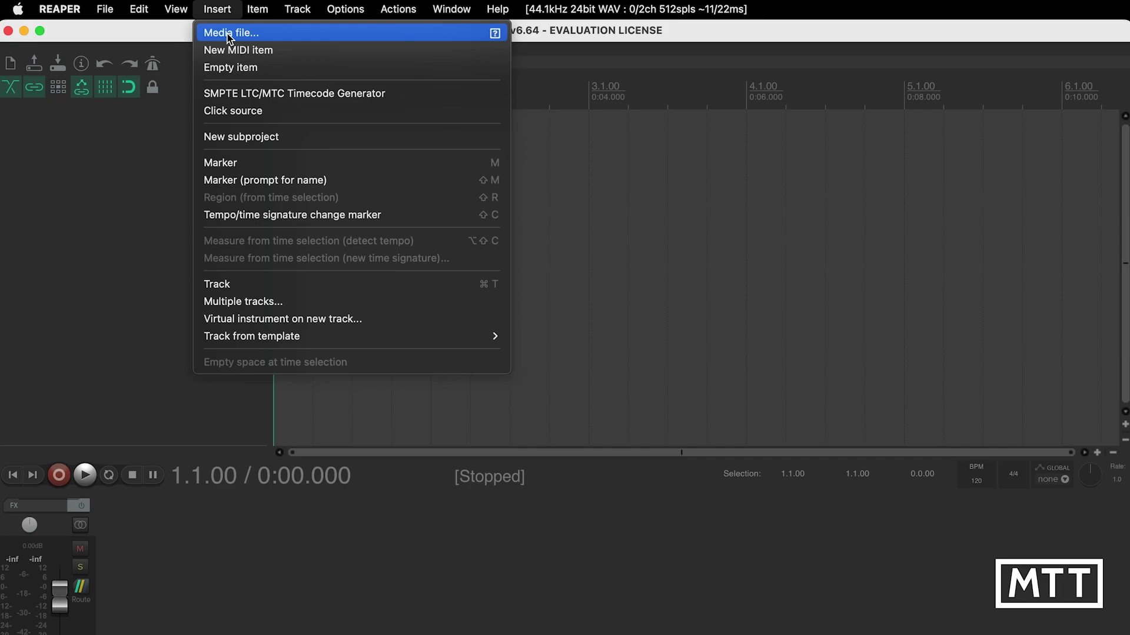
left_click(229, 35)
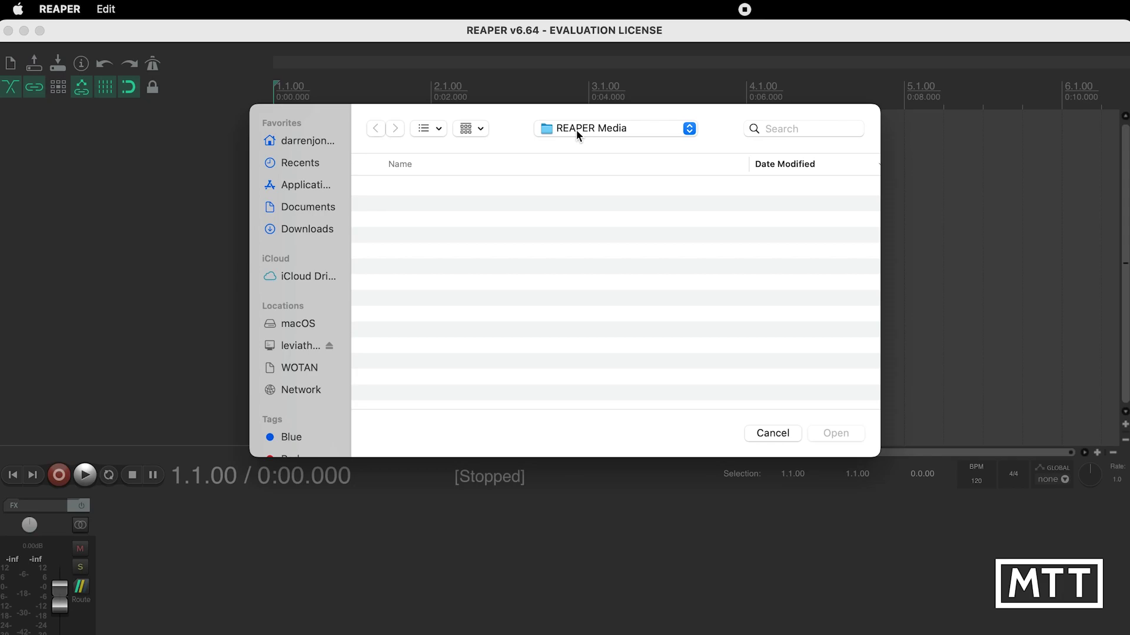
left_click(308, 142)
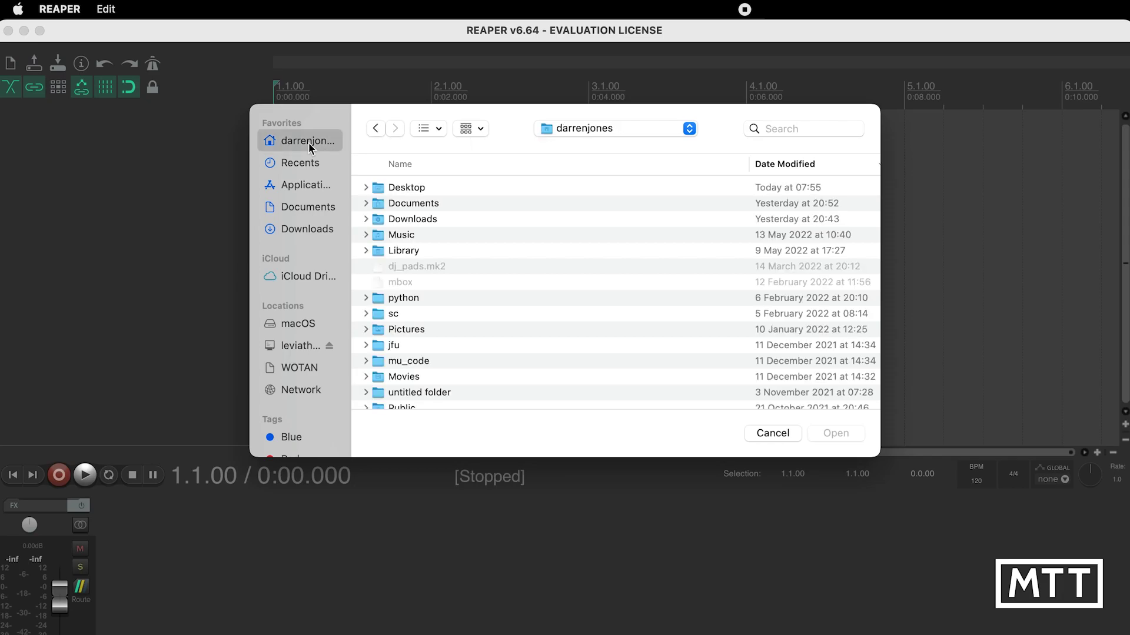
double_click(402, 235)
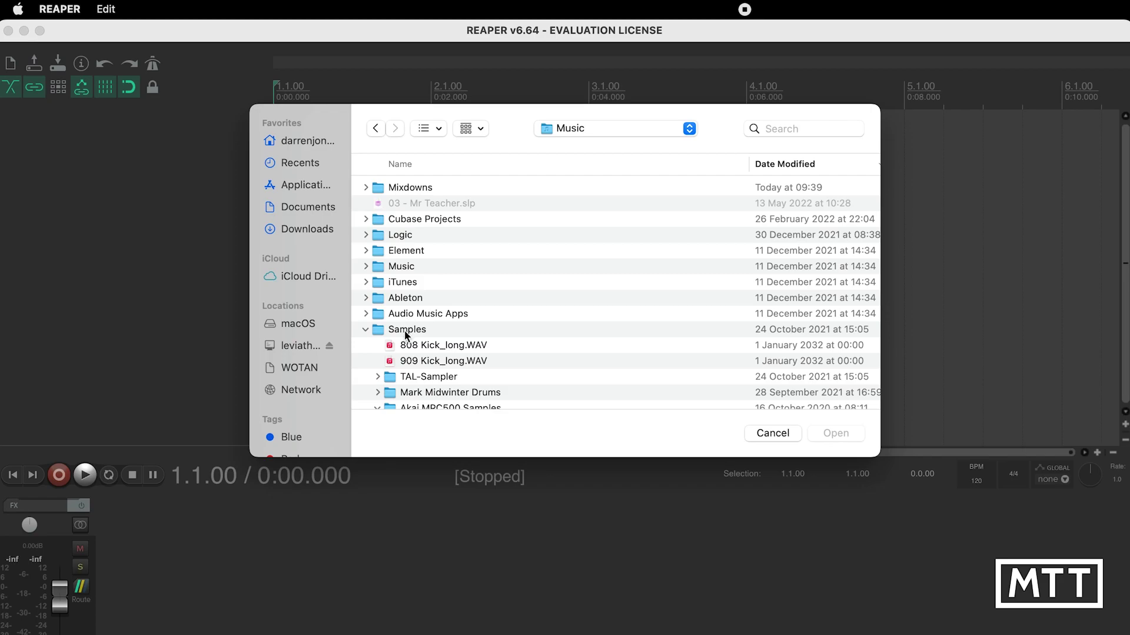
left_click(367, 329)
double_click(404, 187)
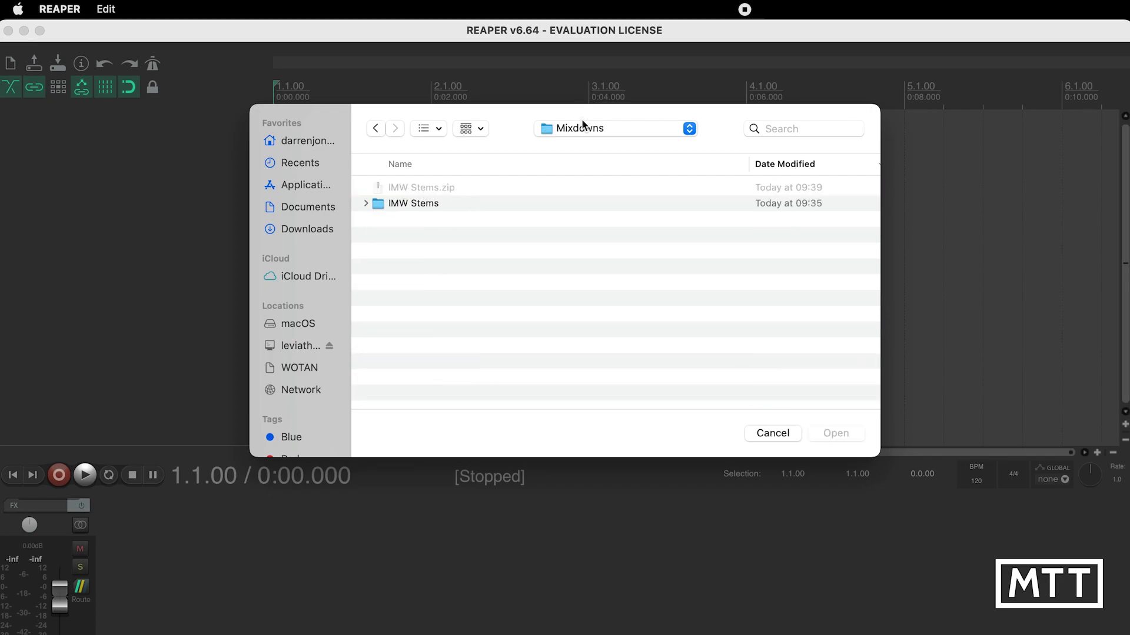
- Select all GT stem WAV files in IMW Stems and confirm the import
left_click(365, 204)
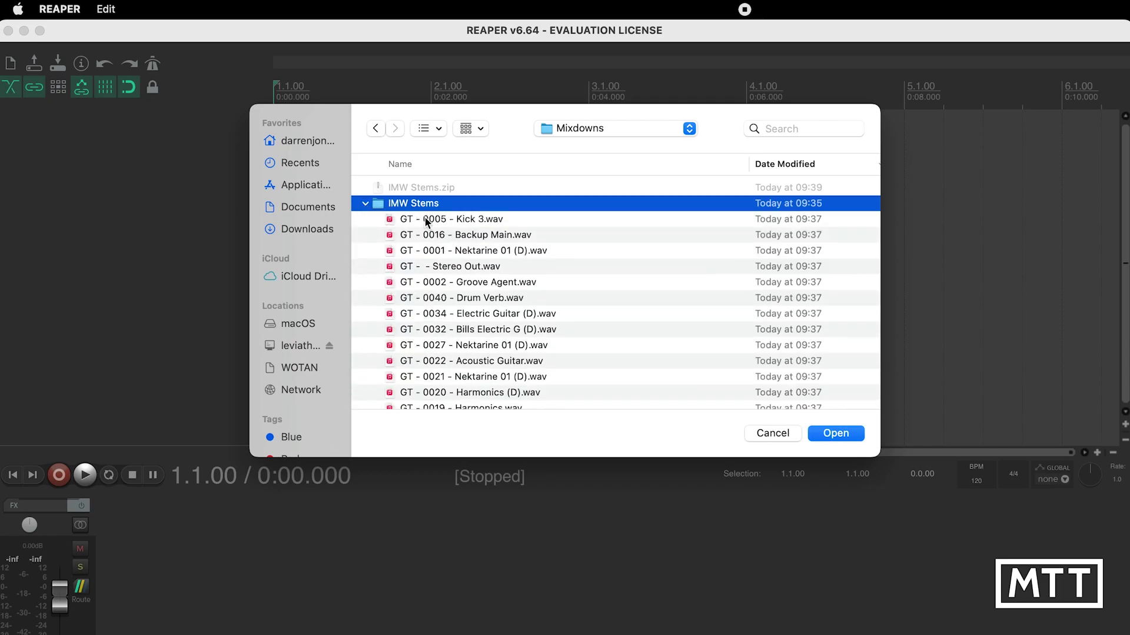
left_click(427, 220)
scroll(481, 278, "down", 5)
scroll(481, 278, "down", 5)
scroll(481, 279, "down", 5)
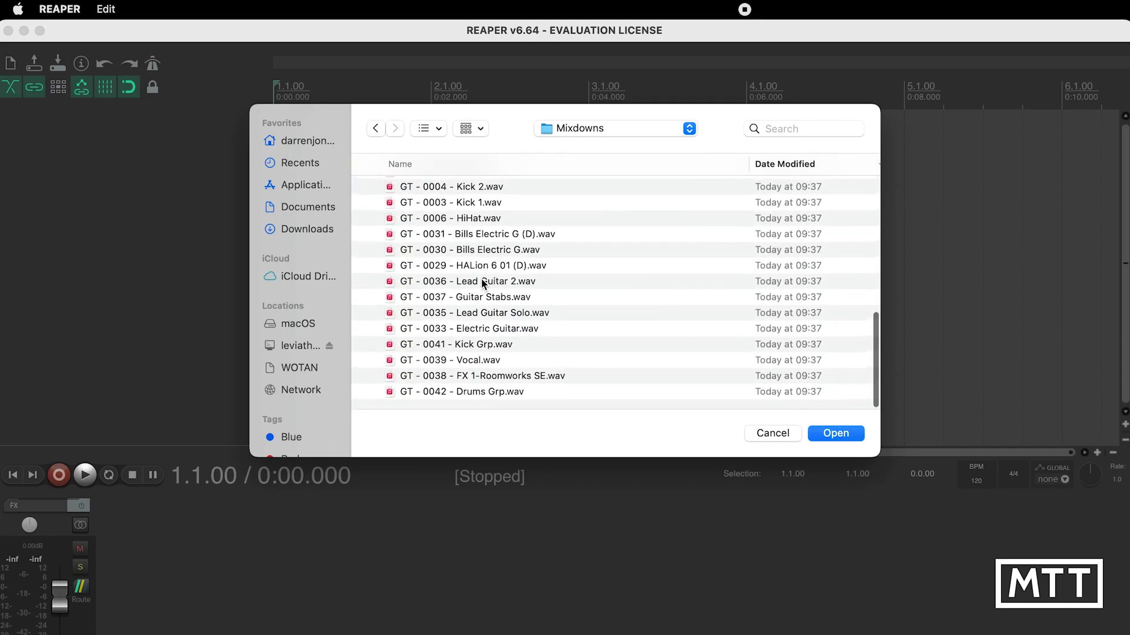
left_click(486, 392, "shift")
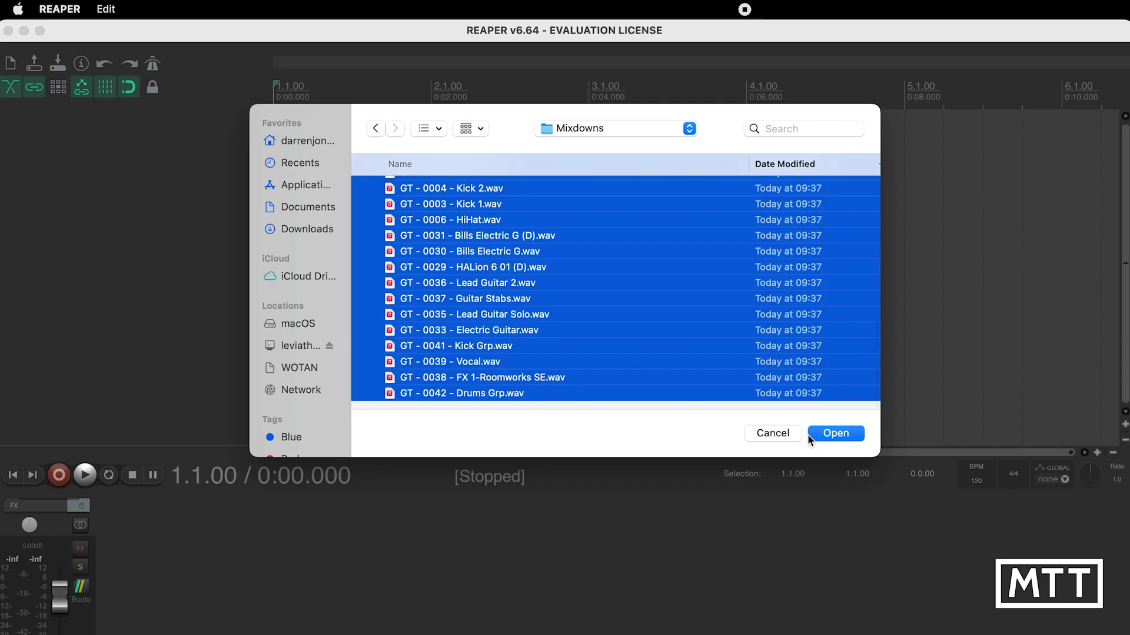
left_click(834, 433)
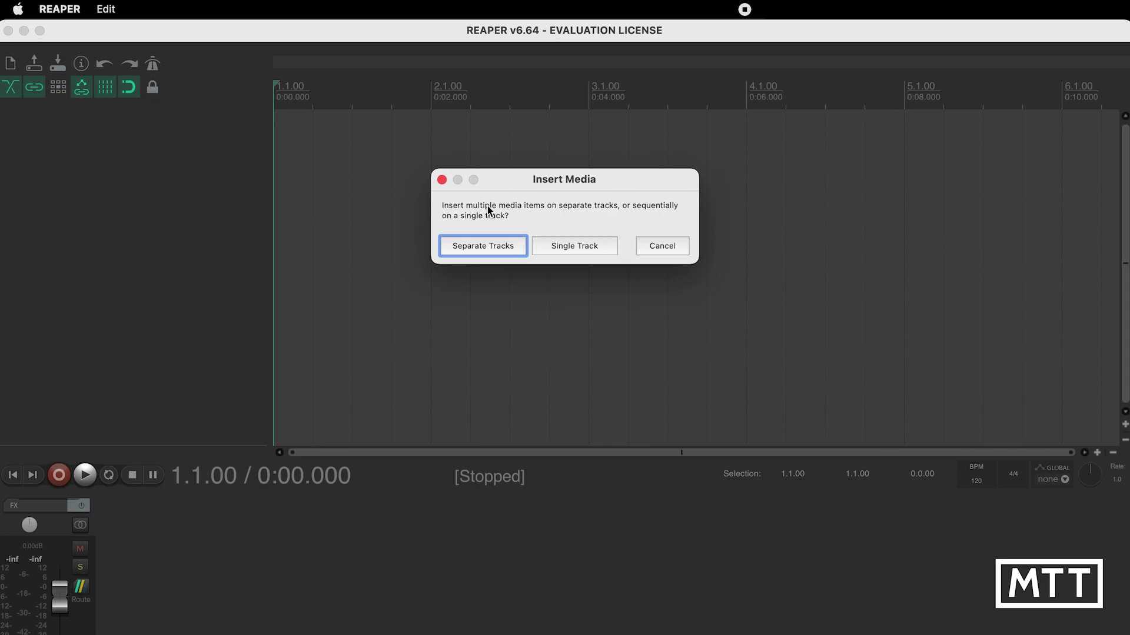
- Place the GT stem WAVs on separate tracks and zoom to fit the full 5:38 song
left_click(479, 249)
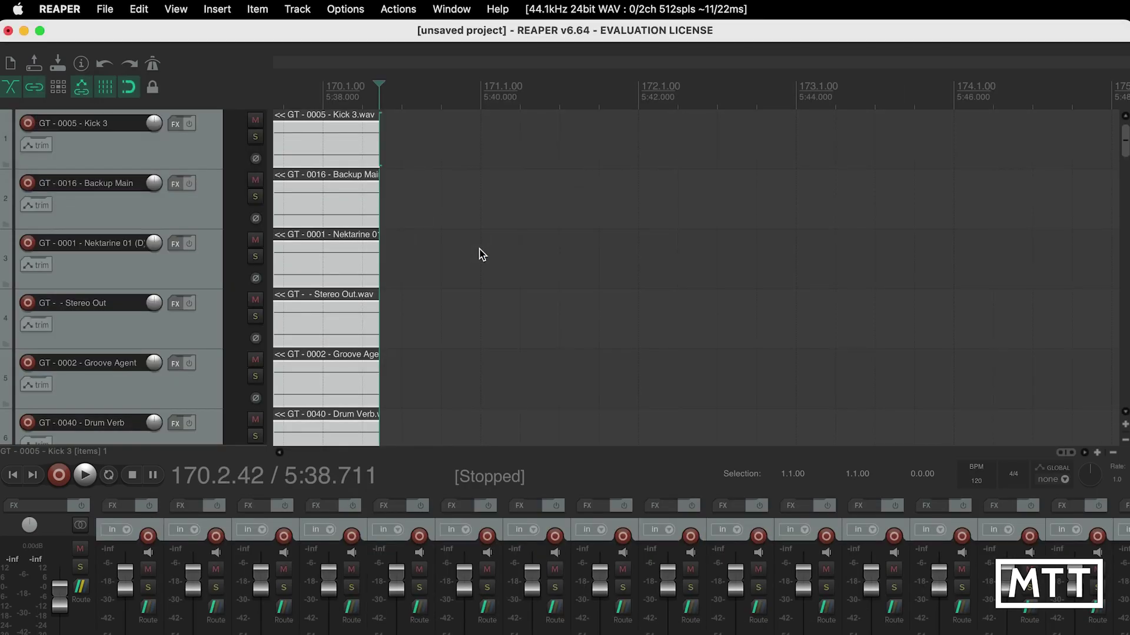
left_click(1113, 453)
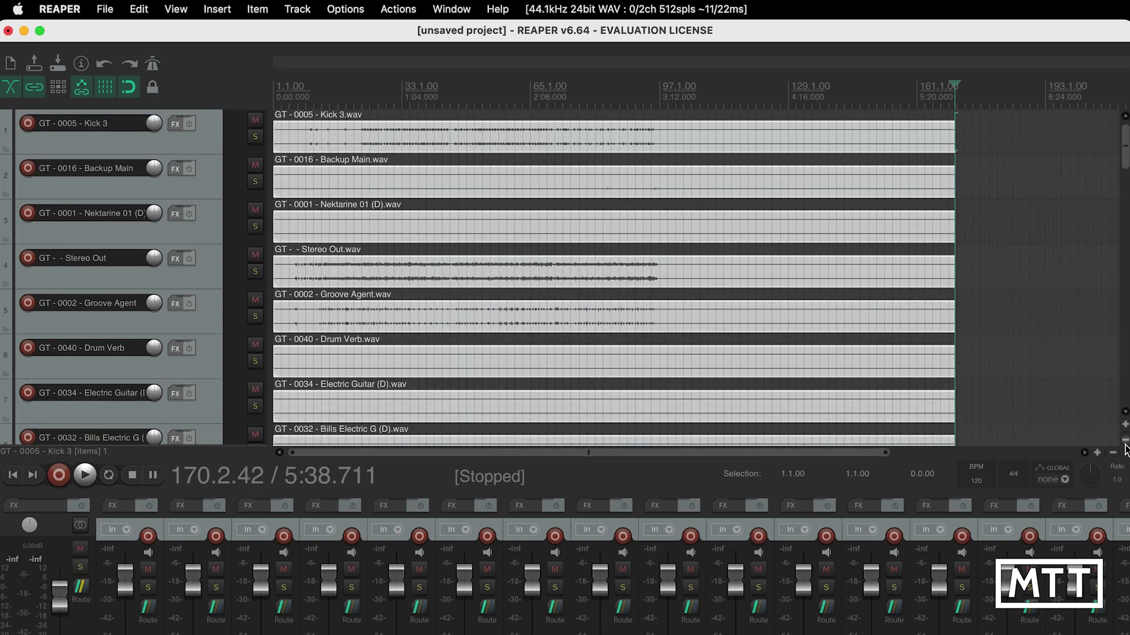
left_click(1125, 442)
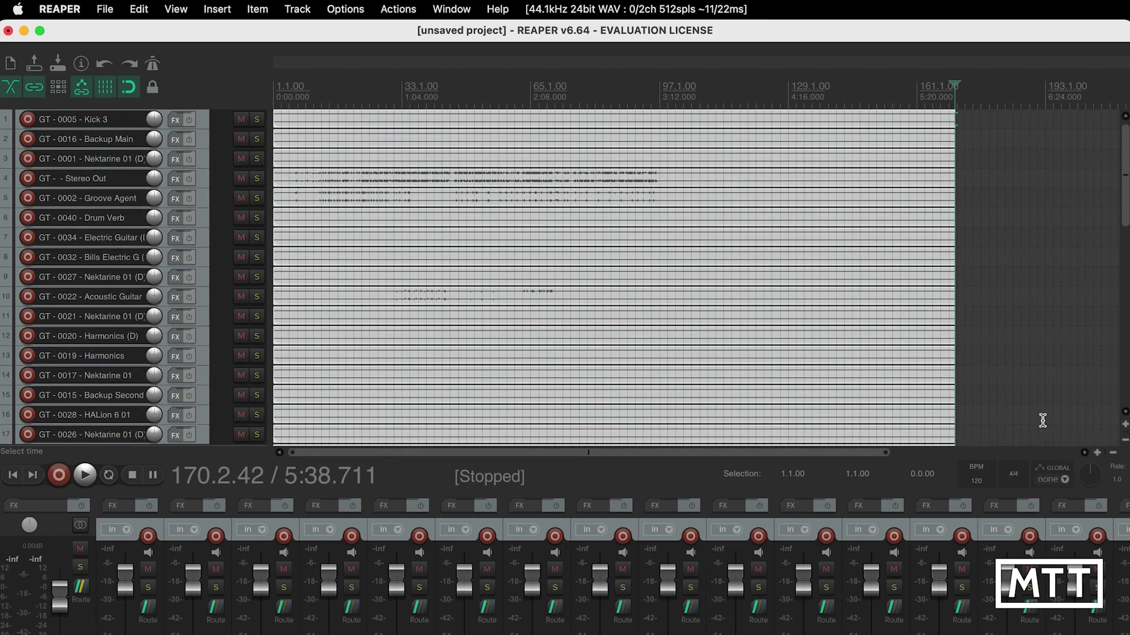
scroll(1038, 299, "down", 3)
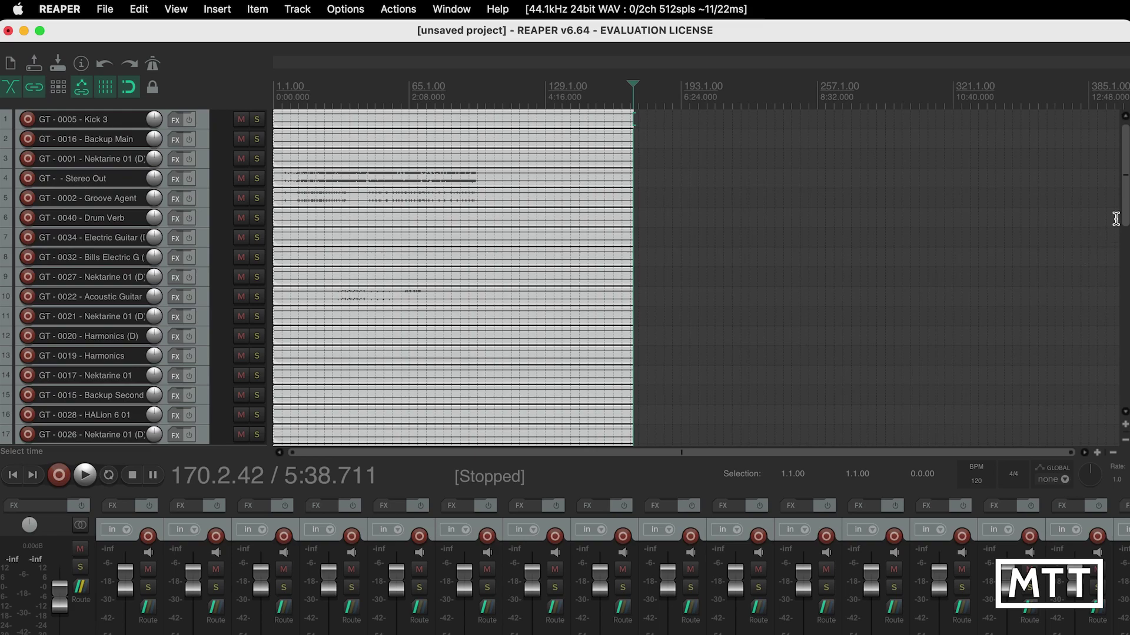
mouse_move(1126, 177)
left_mouse_down()
mouse_move(1126, 353)
mouse_move(1125, 163)
left_mouse_up()
scroll(70, 262, "down", 4)
scroll(70, 263, "down", 3)
scroll(69, 263, "down", 6)
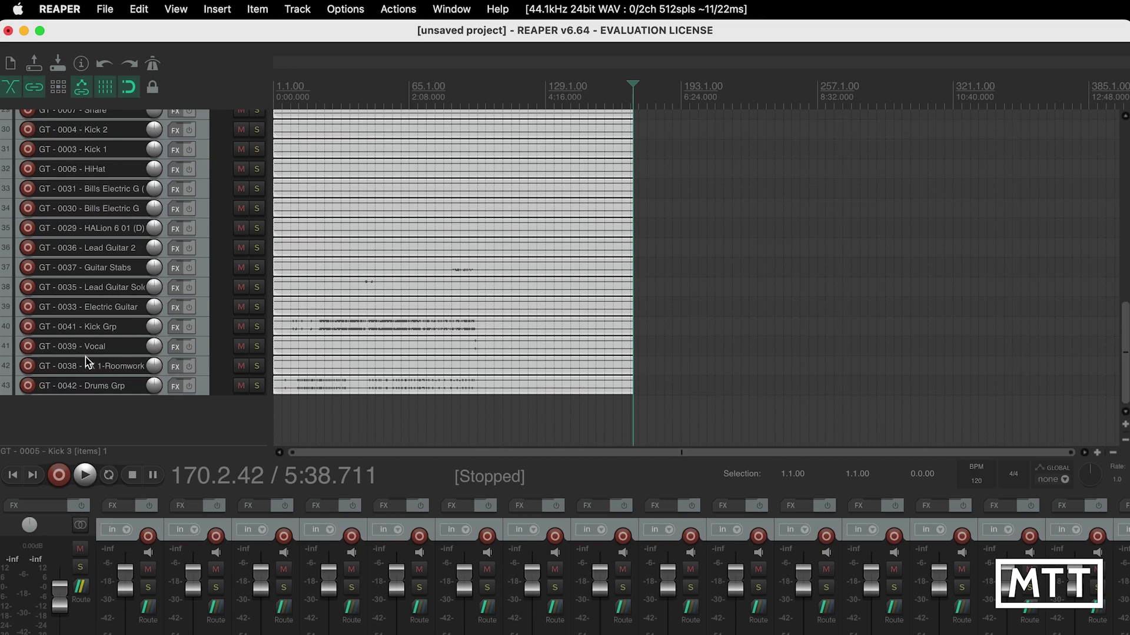
left_click(120, 372)
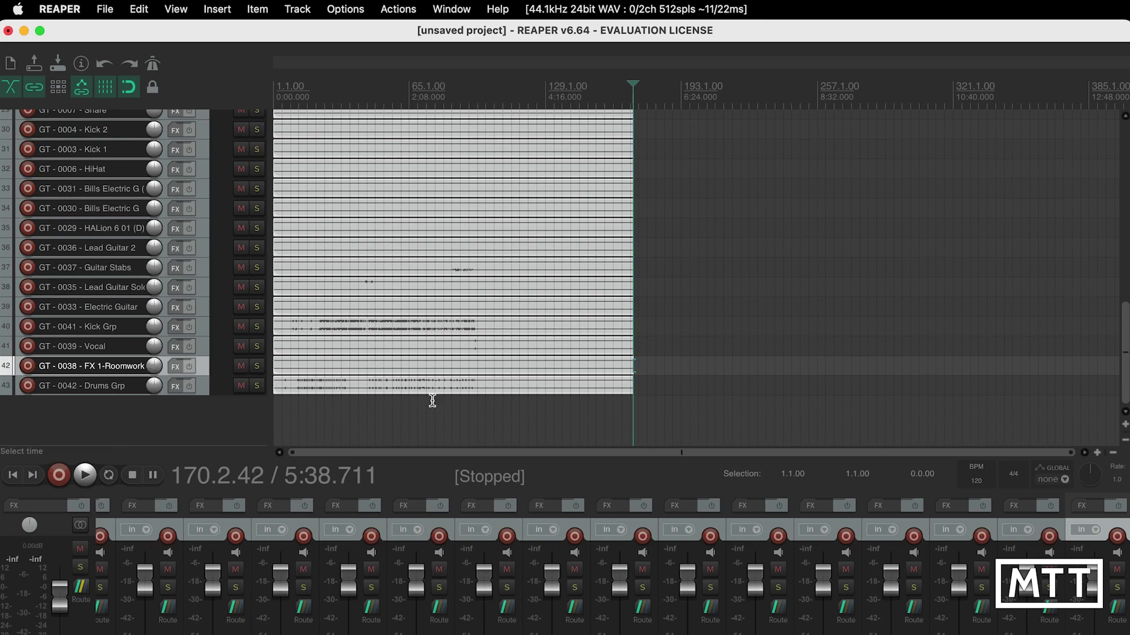
- Move the edit cursor back to 5.1.00 (0:08) near the song start
left_click(281, 100)
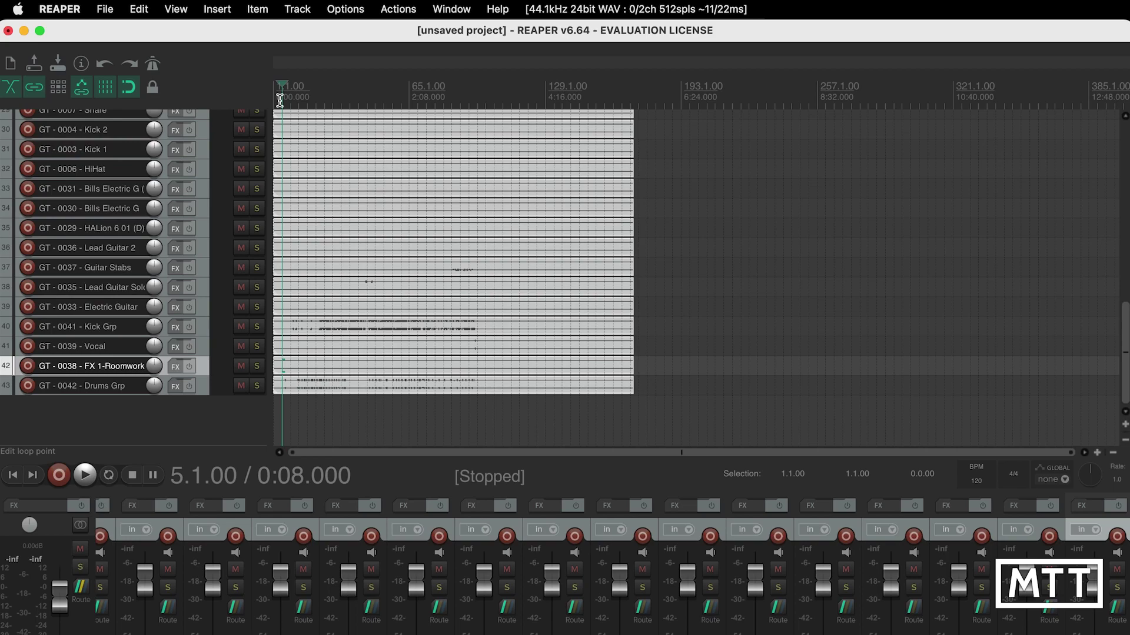